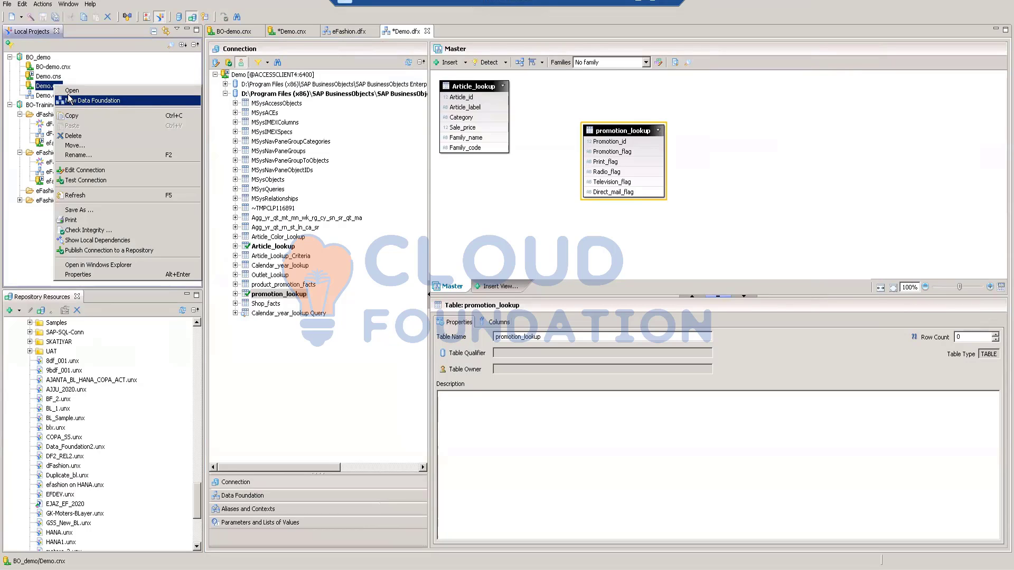
Step: Start inserting tables into the Demo.dfx data foundation and list the tables available from the Demo connection
{"action": "left_click", "coordinate": [96, 84]}
{"action": "left_click", "coordinate": [58, 96]}
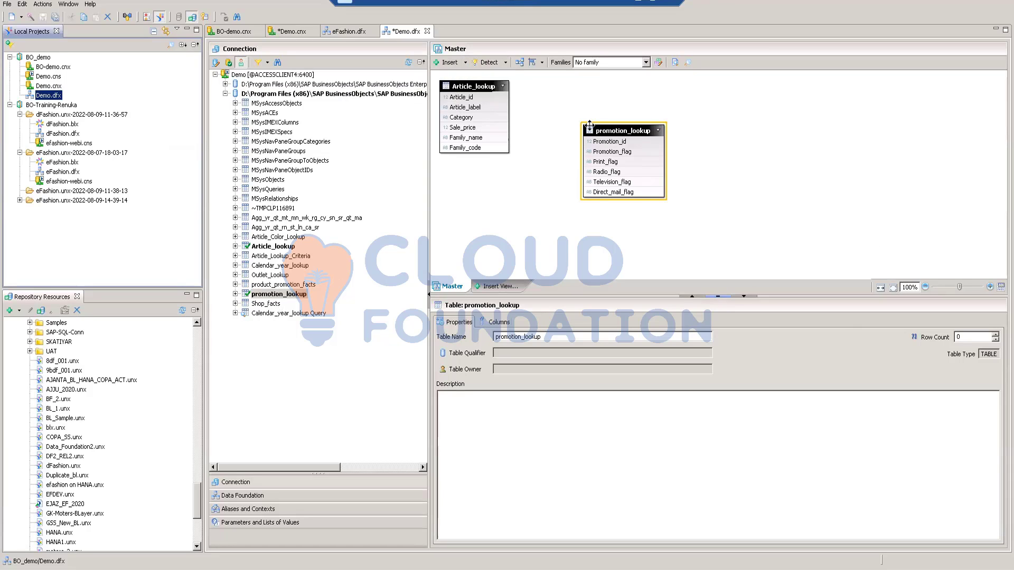
{"action": "left_click", "coordinate": [465, 64]}
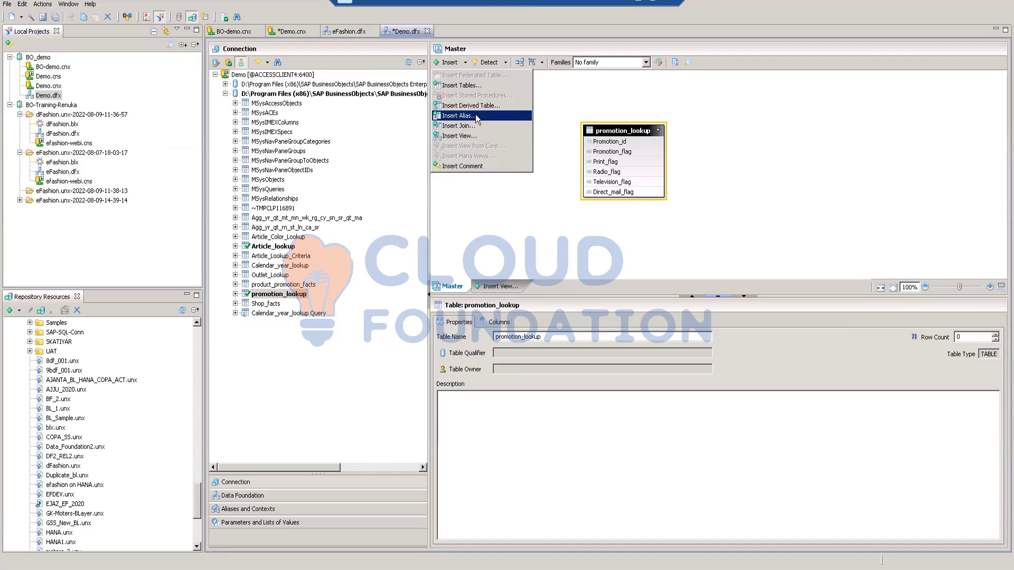
{"action": "left_click", "coordinate": [454, 87]}
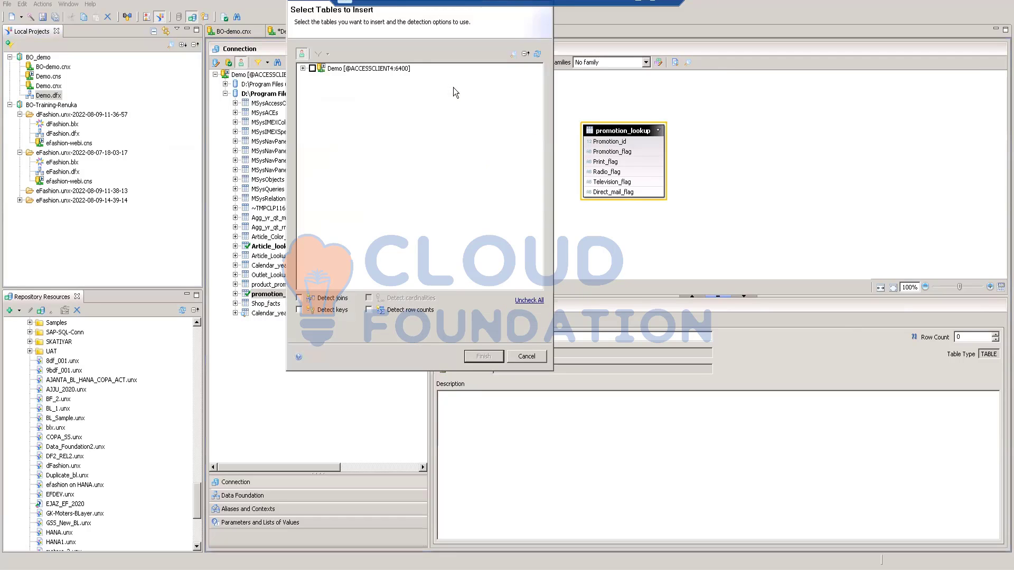
{"action": "left_click", "coordinate": [303, 70]}
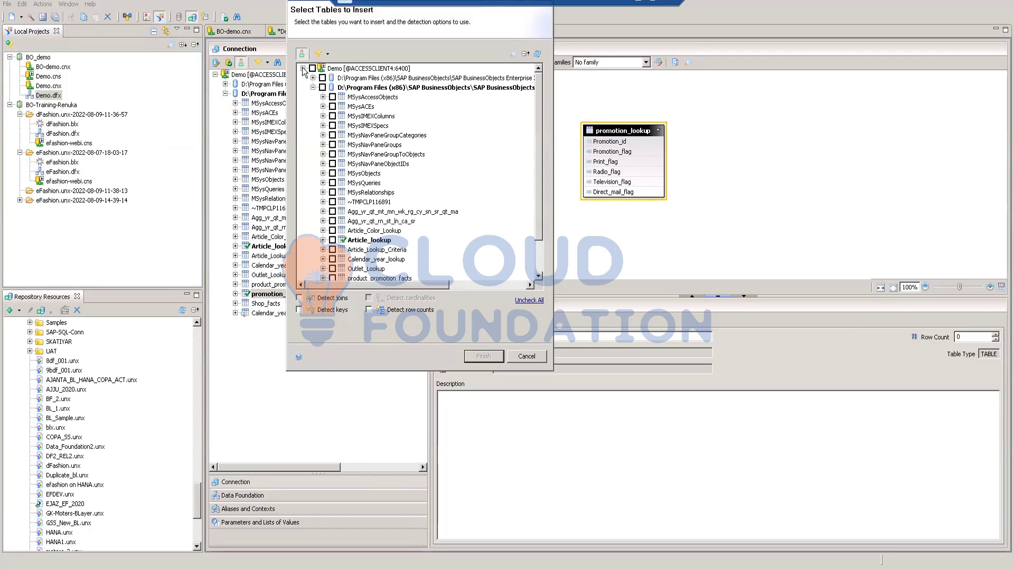
{"action": "scroll", "coordinate": [426, 148], "scroll_direction": "down", "scroll_amount": 2}
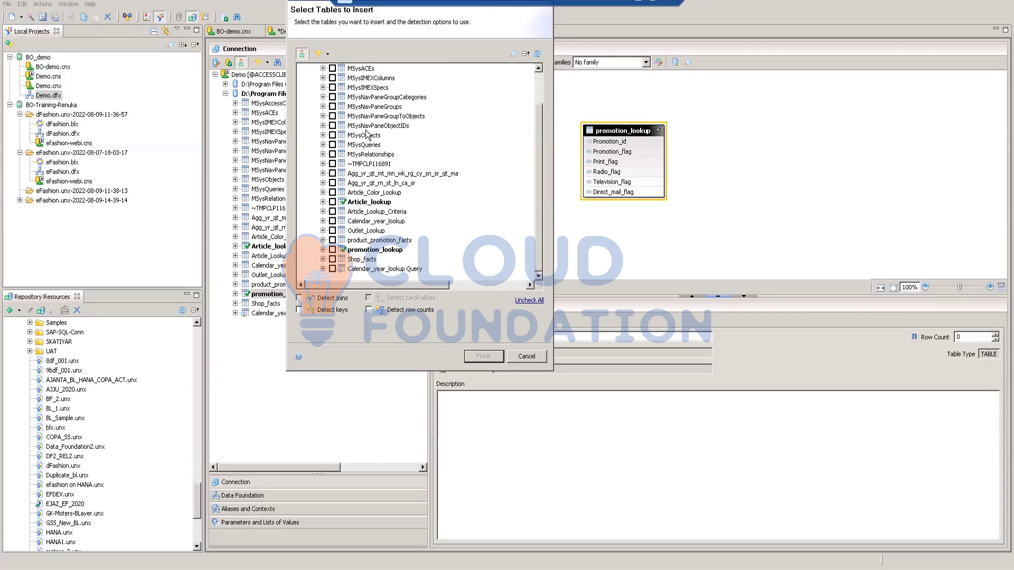
Step: Insert both Agg_yr tables, Article_Color_Lookup, Article_Lookup_Criteria, Calendar_year_lookup, Outlet_Lookup, product_promotion_facts and Shop_facts into the data foundation
{"action": "left_click", "coordinate": [333, 212]}
{"action": "left_click", "coordinate": [332, 192]}
{"action": "left_click", "coordinate": [332, 211]}
{"action": "left_click", "coordinate": [332, 221]}
{"action": "left_click", "coordinate": [333, 259]}
{"action": "left_click", "coordinate": [332, 174]}
{"action": "left_click", "coordinate": [481, 356]}
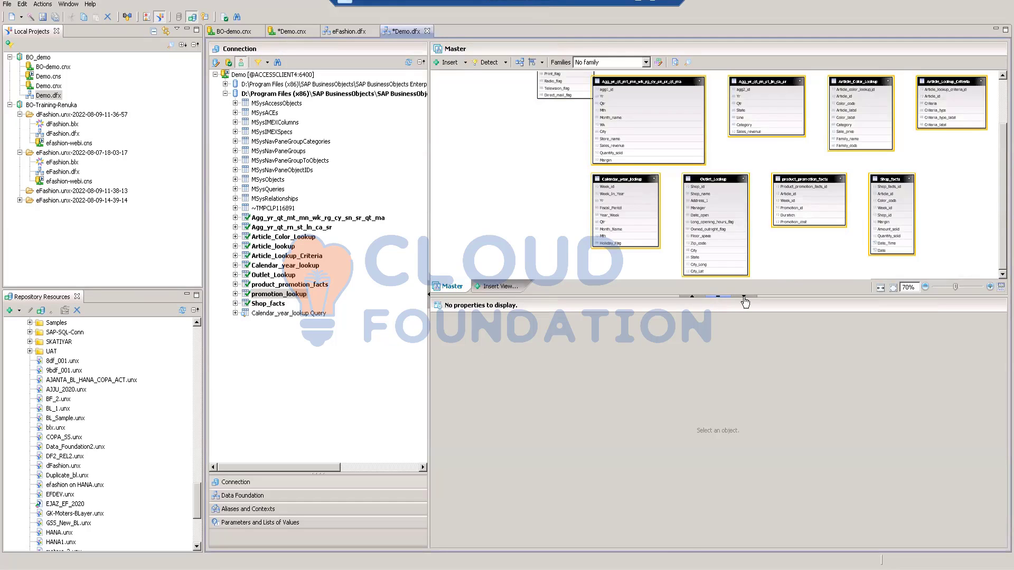
Step: Enlarge the diagram area by collapsing the properties pane and narrowing the connection pane, with the diagram zoomed to 110%
{"action": "left_click", "coordinate": [744, 297]}
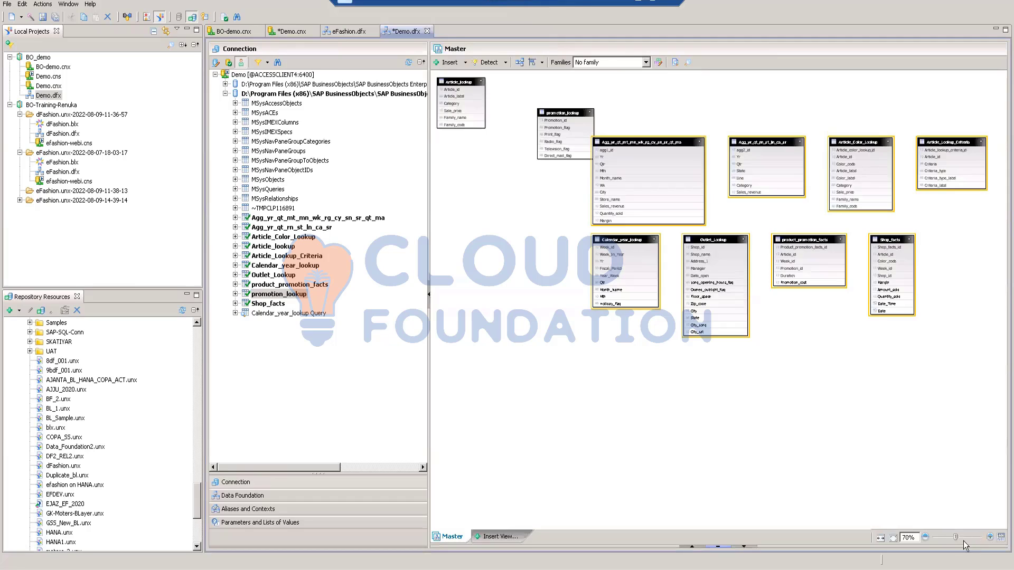
{"action": "left_click_drag", "start_coordinate": [955, 538], "coordinate": [961, 537]}
{"action": "left_click_drag", "start_coordinate": [428, 230], "coordinate": [285, 231]}
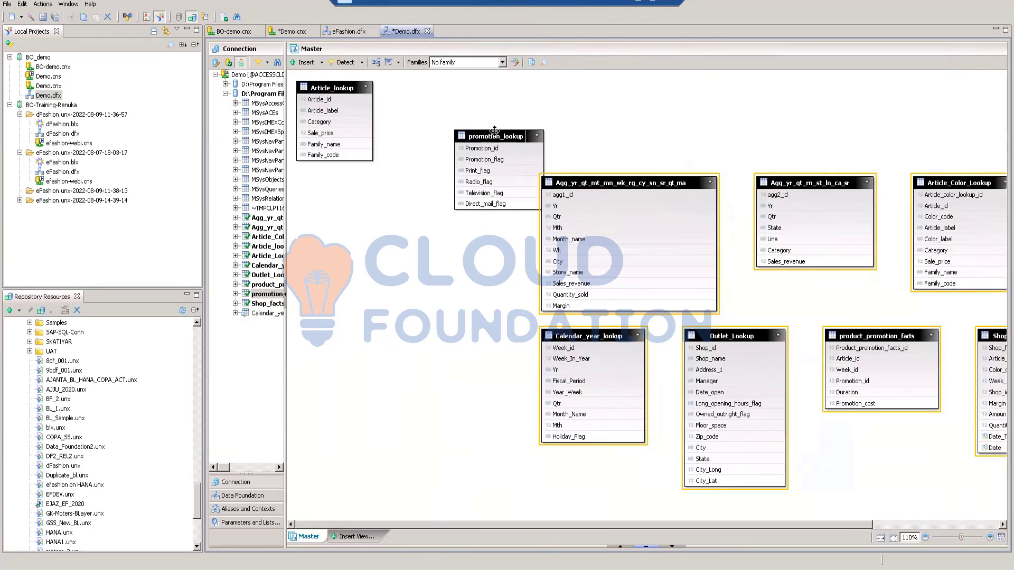
Step: Place promotion_lookup in the free space below Article_lookup and move Agg_yr_qt_mt_mn_wk_rg_cy_sn_sr_qt_ma farther up
{"action": "left_click_drag", "start_coordinate": [494, 130], "coordinate": [371, 226]}
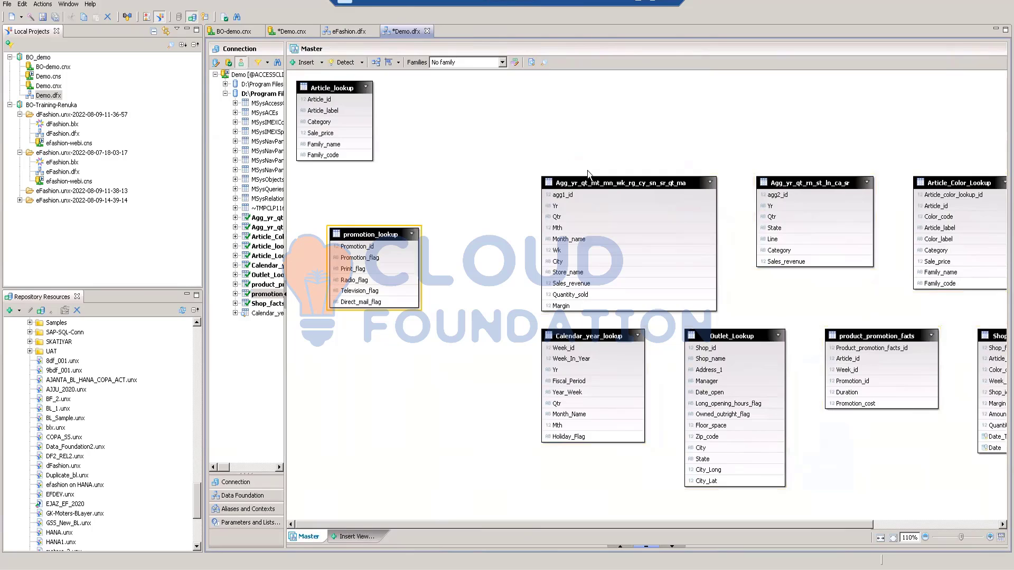
{"action": "left_click_drag", "start_coordinate": [588, 184], "coordinate": [586, 121]}
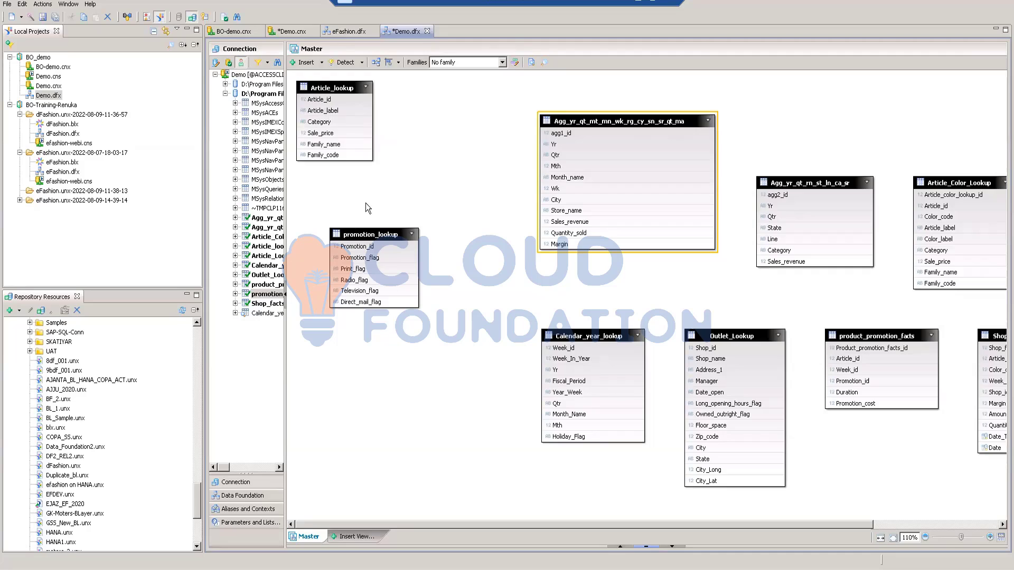
{"action": "left_click_drag", "start_coordinate": [372, 228], "coordinate": [406, 230]}
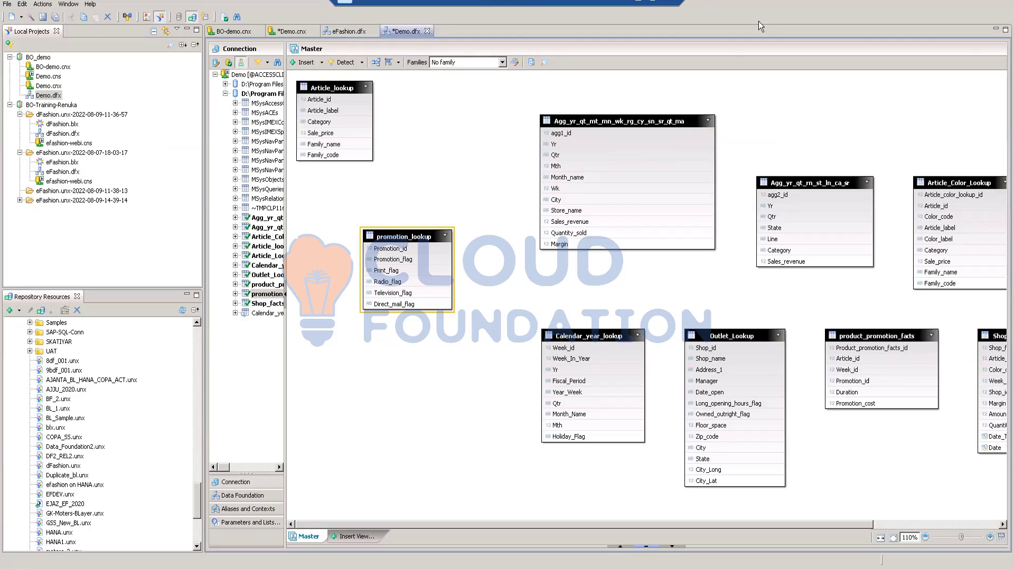
Step: Place Shop_facts below the large Agg_yr table, with Calendar_year_lookup, product_promotion_facts and Outlet_Lookup spread around it without overlaps
{"action": "left_click_drag", "start_coordinate": [590, 526], "coordinate": [660, 531]}
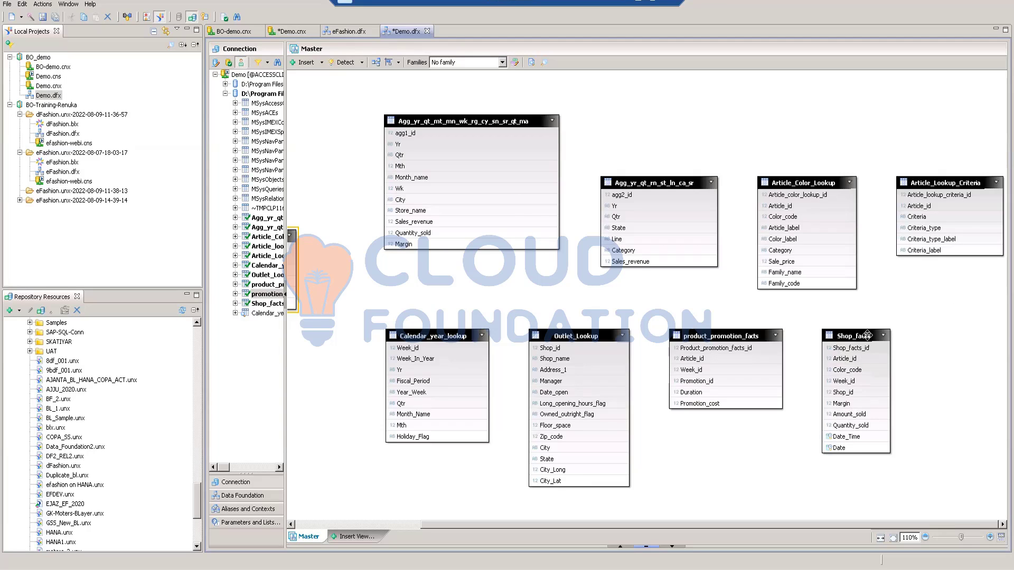
{"action": "mouse_move", "coordinate": [867, 335]}
{"action": "left_click_drag", "start_coordinate": [772, 525], "coordinate": [695, 530]}
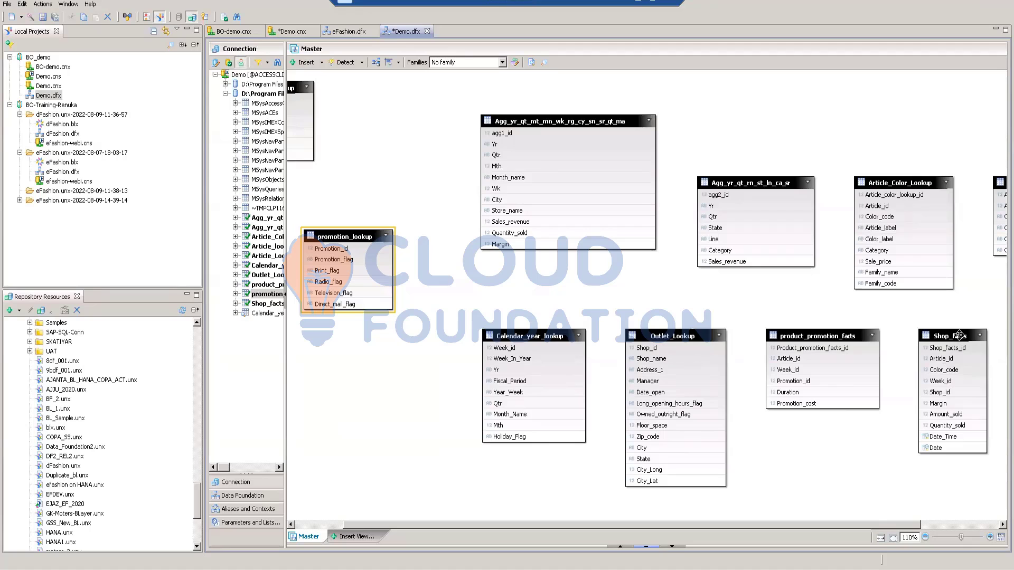
{"action": "left_click_drag", "start_coordinate": [729, 343], "coordinate": [549, 311]}
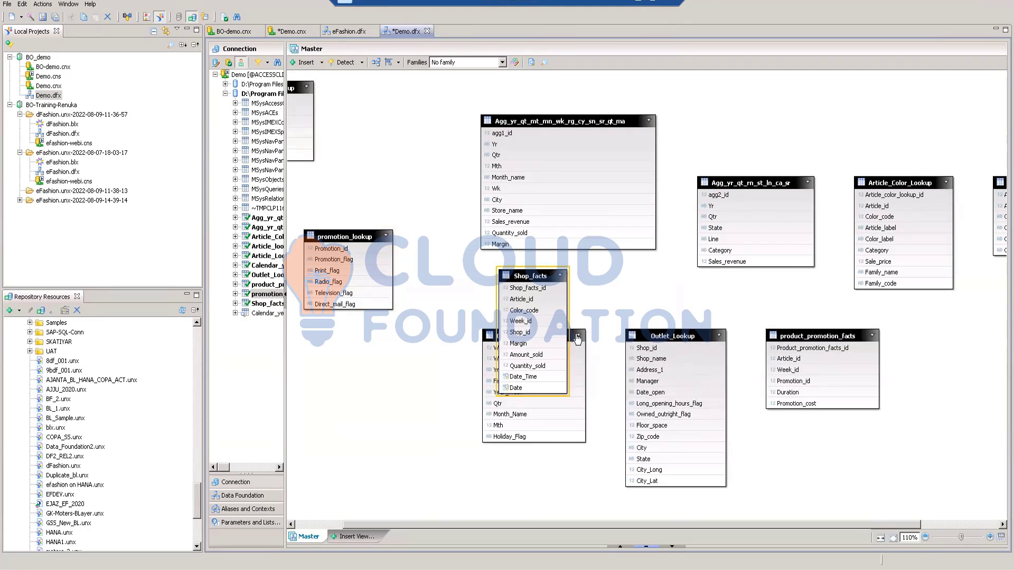
{"action": "left_click_drag", "start_coordinate": [490, 334], "coordinate": [346, 381]}
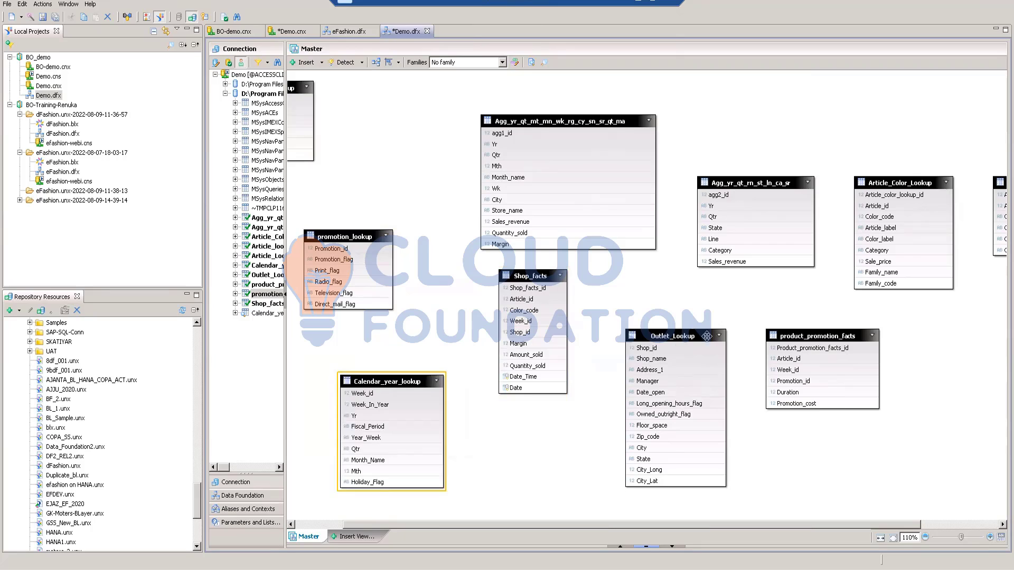
{"action": "left_click_drag", "start_coordinate": [687, 336], "coordinate": [888, 368]}
{"action": "left_click_drag", "start_coordinate": [814, 336], "coordinate": [676, 297]}
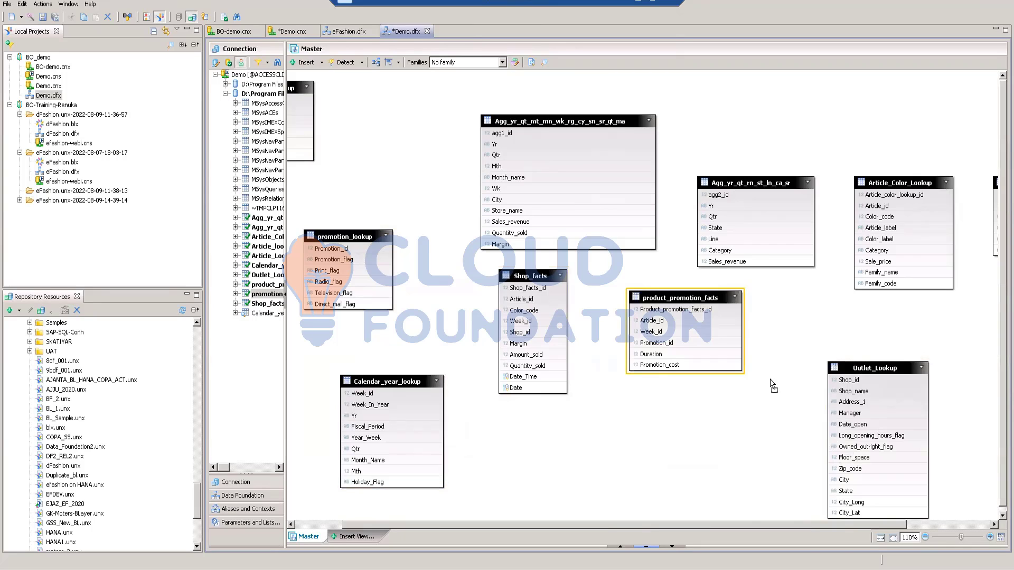
{"action": "left_click_drag", "start_coordinate": [857, 364], "coordinate": [793, 370]}
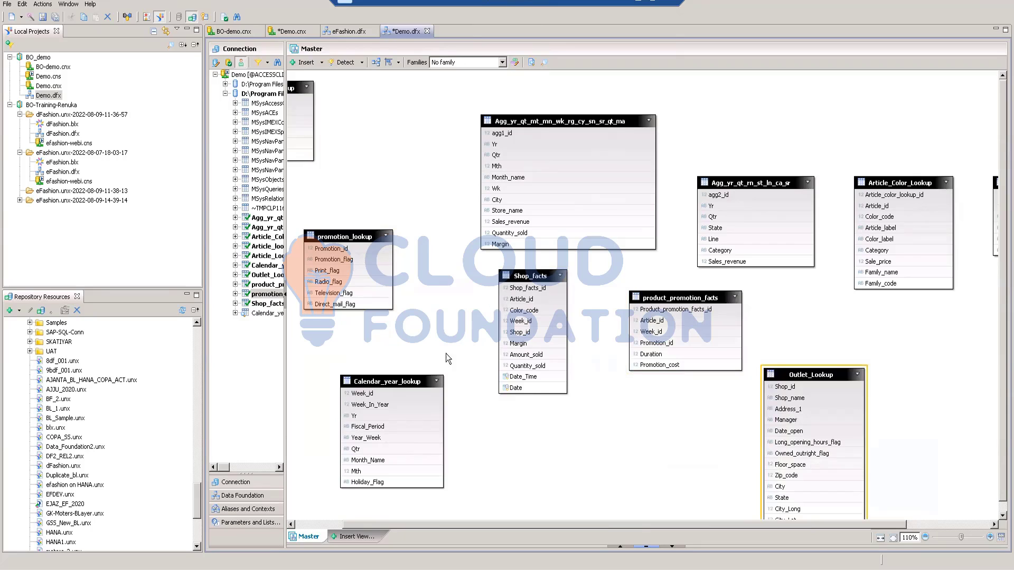
Step: Shift the large Agg_yr table and Shop_facts upward, and regroup Article_lookup and promotion_lookup beside Shop_facts
{"action": "left_click_drag", "start_coordinate": [463, 522], "coordinate": [425, 522]}
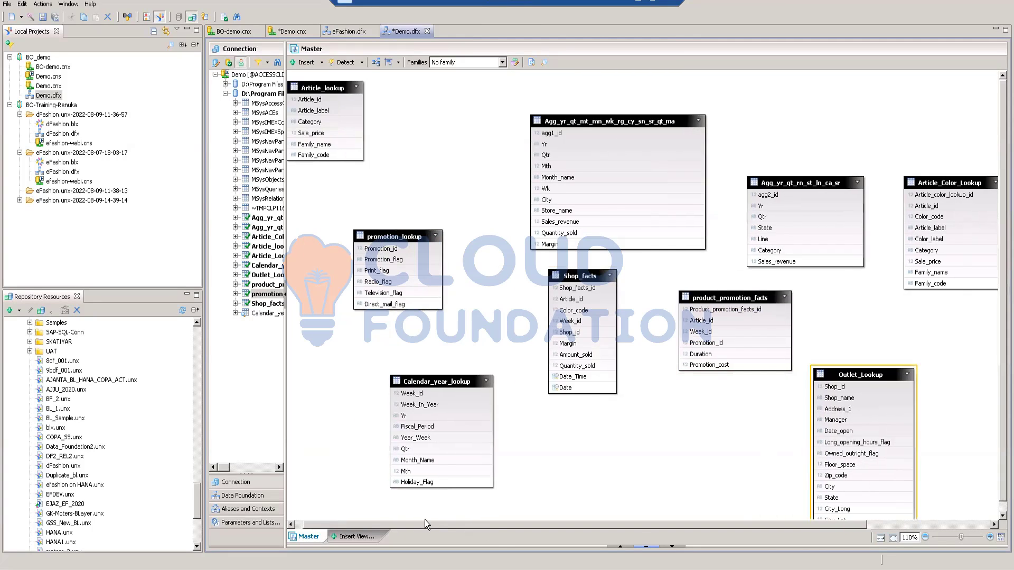
{"action": "left_click_drag", "start_coordinate": [681, 120], "coordinate": [723, 90]}
{"action": "left_click_drag", "start_coordinate": [592, 272], "coordinate": [608, 248]}
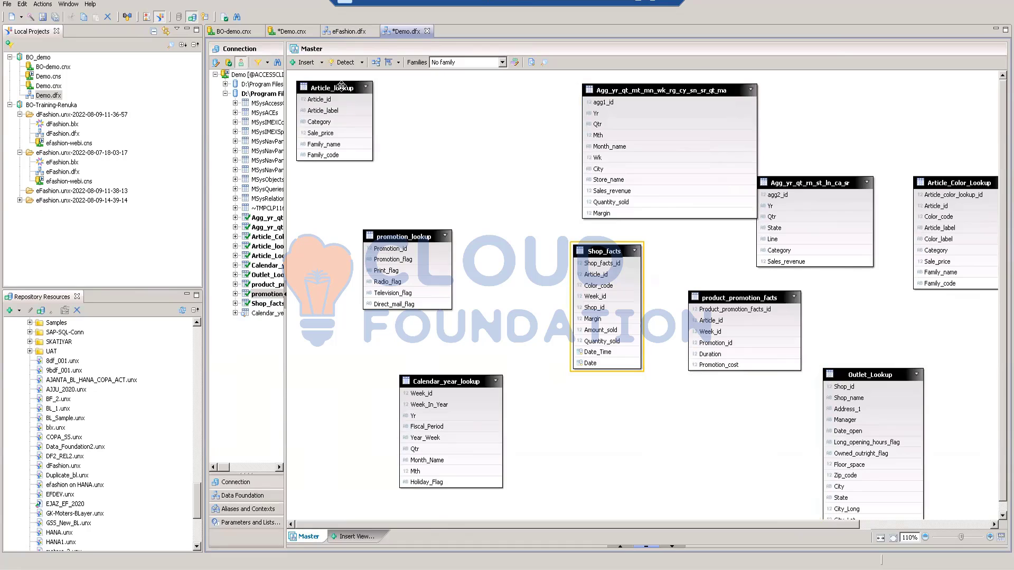
{"action": "left_click_drag", "start_coordinate": [341, 87], "coordinate": [496, 179]}
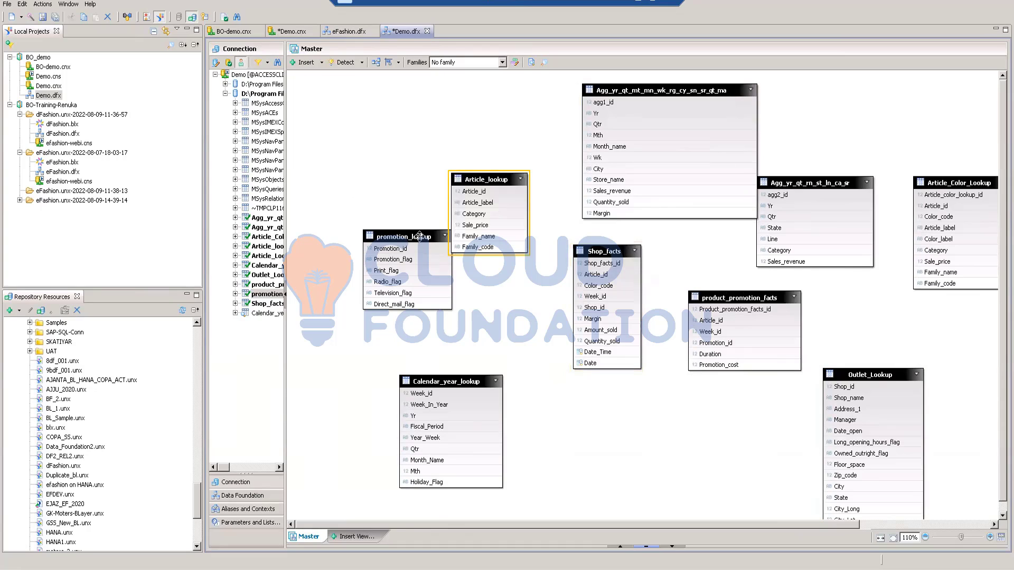
{"action": "left_click_drag", "start_coordinate": [417, 235], "coordinate": [387, 244]}
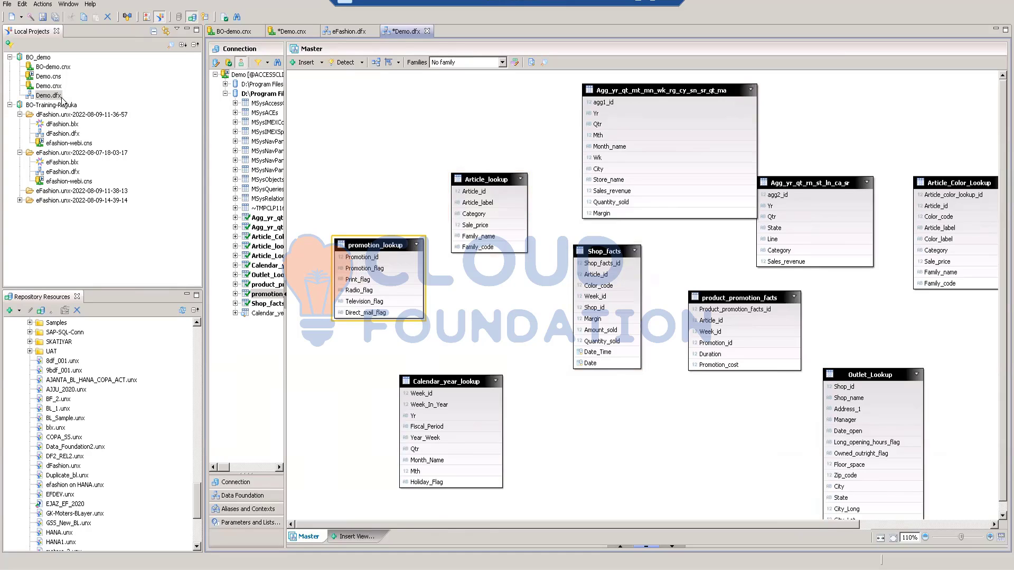
Step: Move Article_Lookup_Criteria below Shop_facts and place Agg_yr_qt_rn_st_ln_ca_sr clear of the other Agg_yr table
{"action": "left_click_drag", "start_coordinate": [614, 524], "coordinate": [758, 522]}
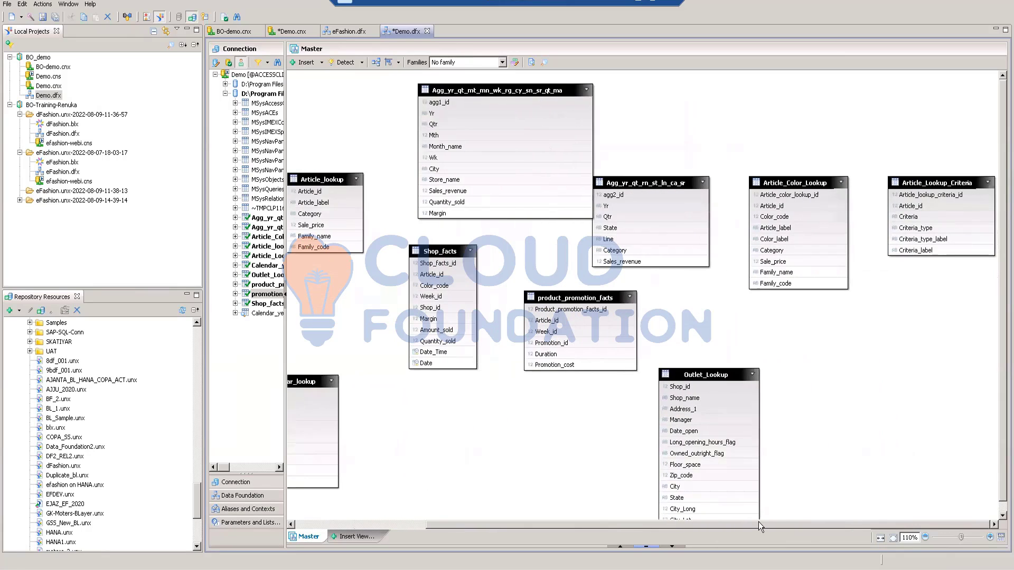
{"action": "left_click_drag", "start_coordinate": [911, 182], "coordinate": [422, 405]}
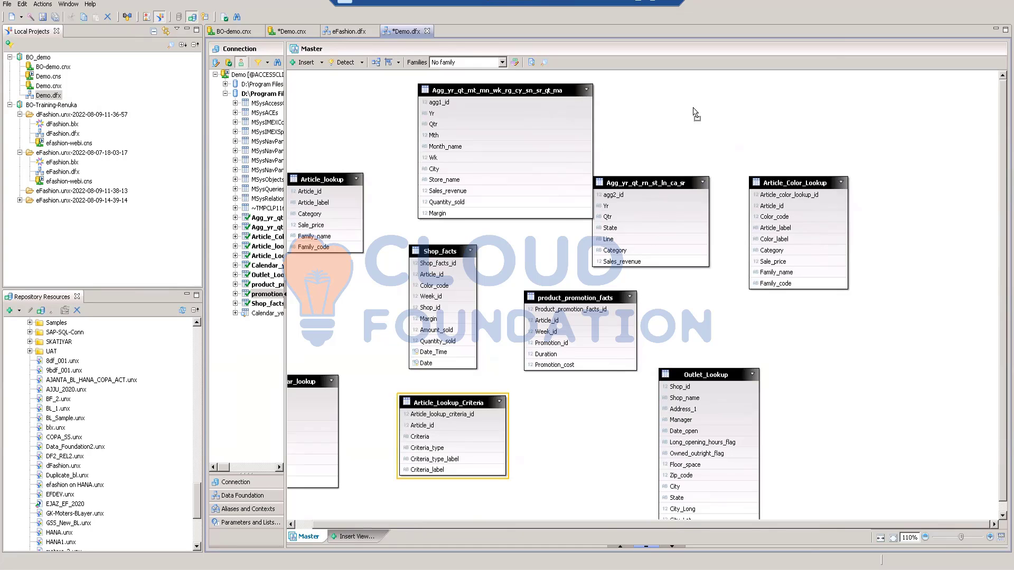
{"action": "left_click_drag", "start_coordinate": [657, 180], "coordinate": [693, 108]}
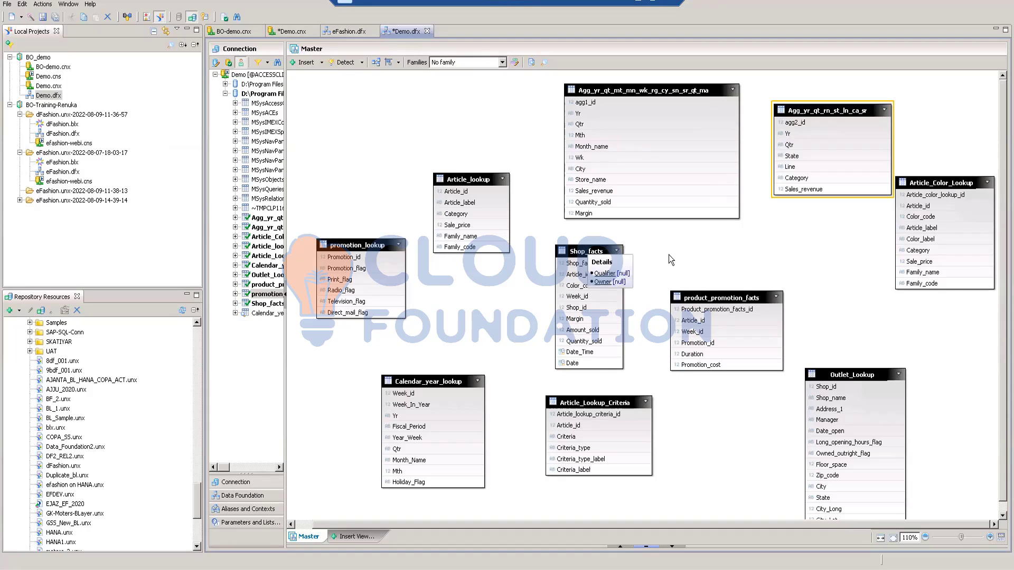
Step: Move Outlet_Lookup closer to Shop_facts and place product_promotion_facts above it, leaving clear space between the tables
{"action": "left_click", "coordinate": [719, 296]}
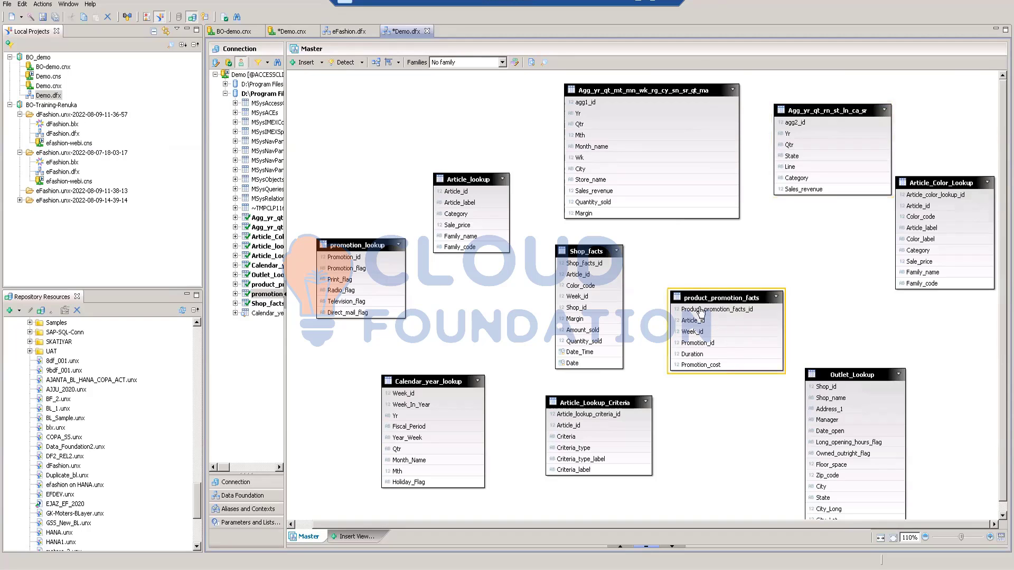
{"action": "left_click", "coordinate": [726, 258]}
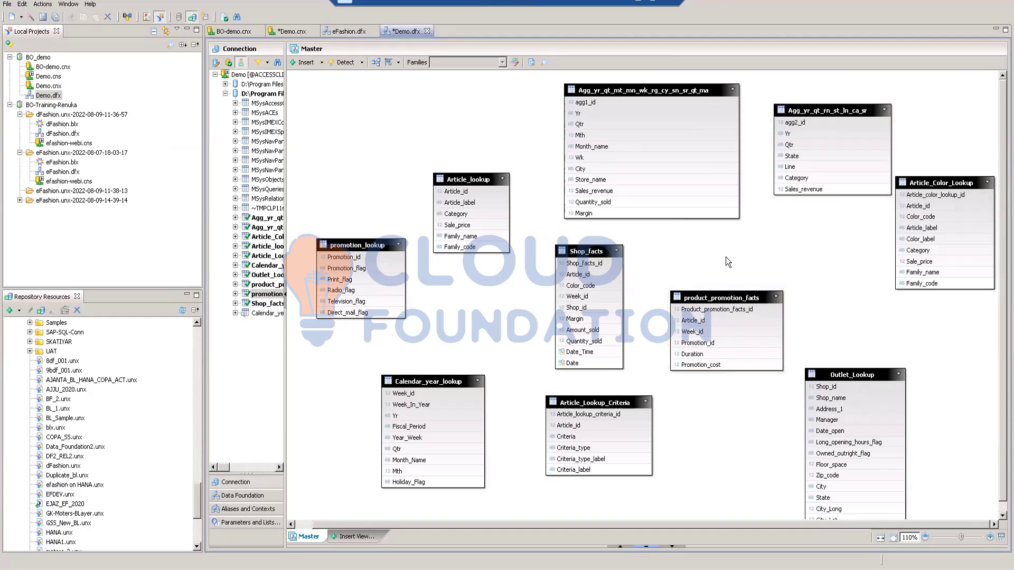
{"action": "left_click", "coordinate": [587, 250]}
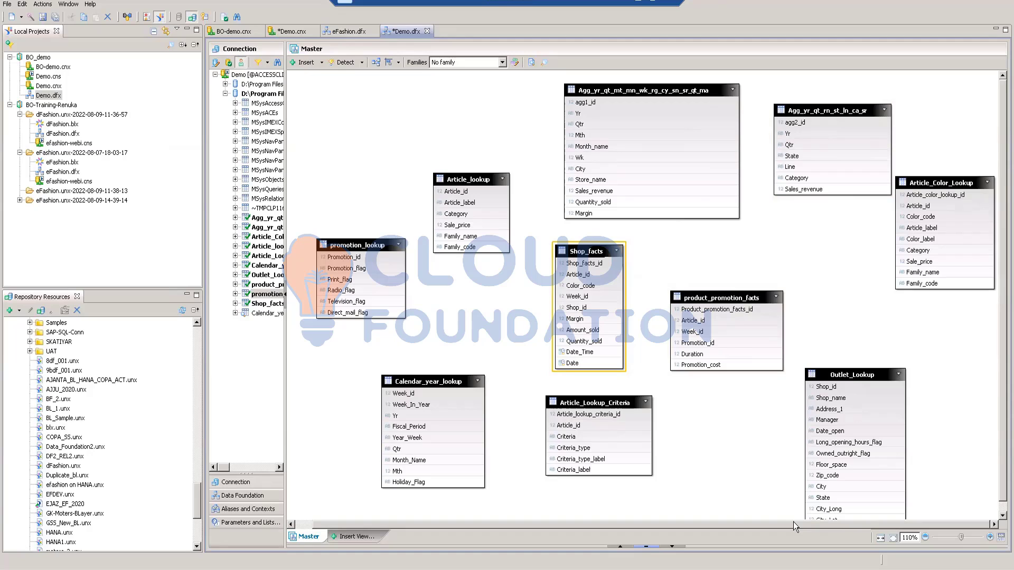
{"action": "left_click_drag", "start_coordinate": [847, 376], "coordinate": [742, 388]}
{"action": "left_click_drag", "start_coordinate": [727, 297], "coordinate": [805, 256]}
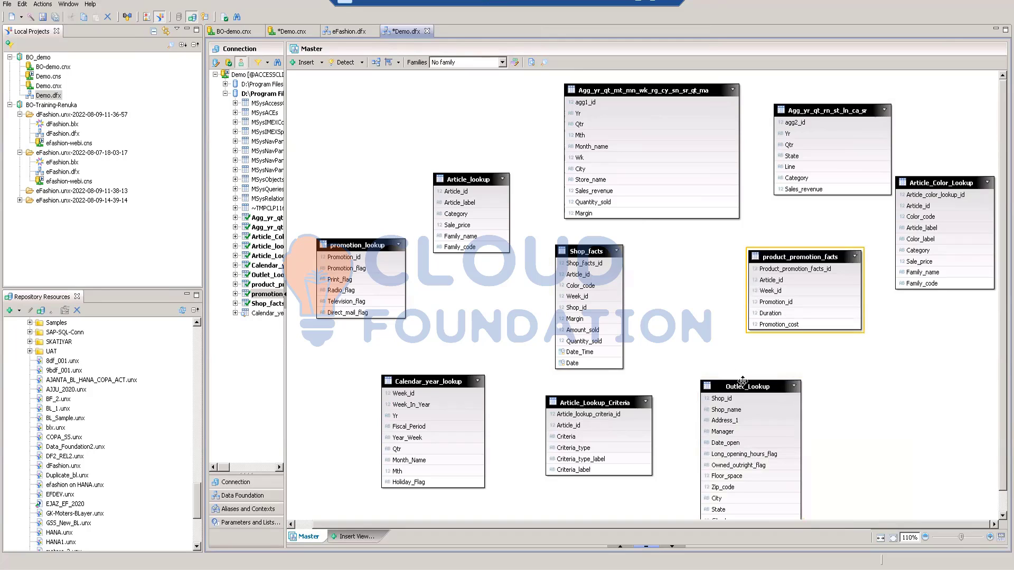
{"action": "left_click_drag", "start_coordinate": [743, 384], "coordinate": [760, 369]}
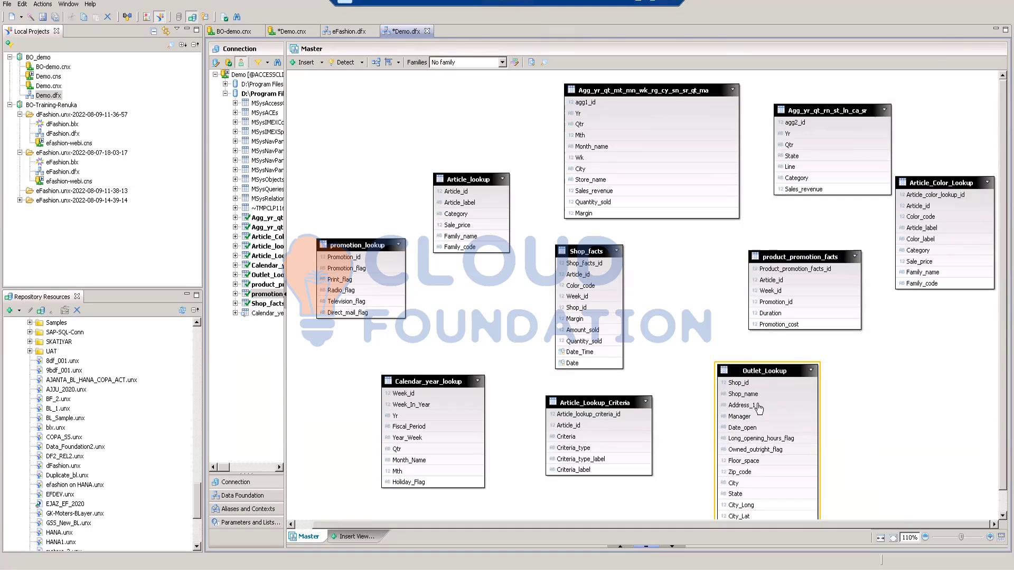
Step: Join Shop_id of Outlet_Lookup to Shop_id of Shop_facts and open the join definition for editing
{"action": "mouse_move", "coordinate": [745, 385]}
{"action": "left_click_drag", "start_coordinate": [732, 388], "coordinate": [624, 311]}
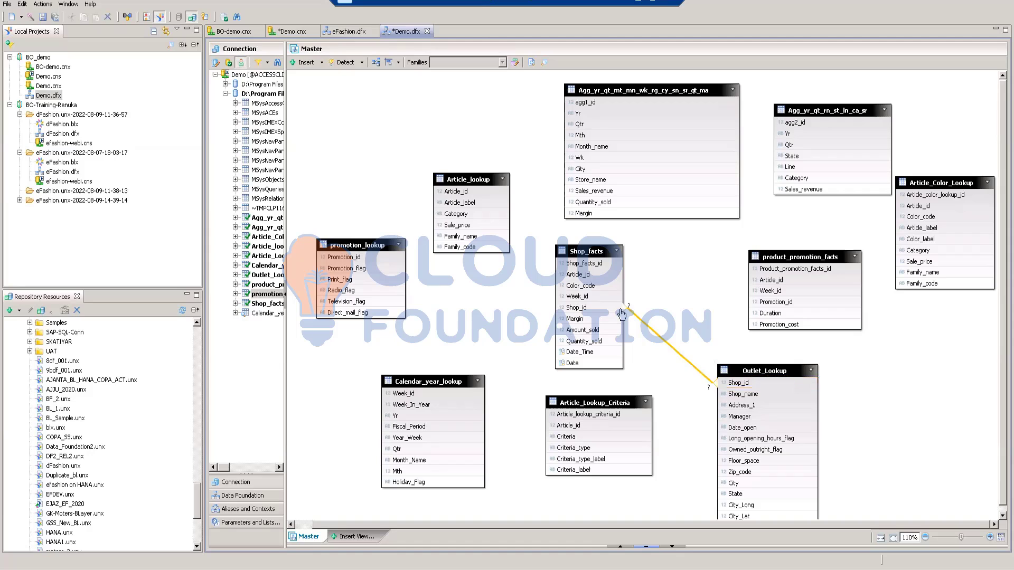
{"action": "double_click", "coordinate": [658, 338]}
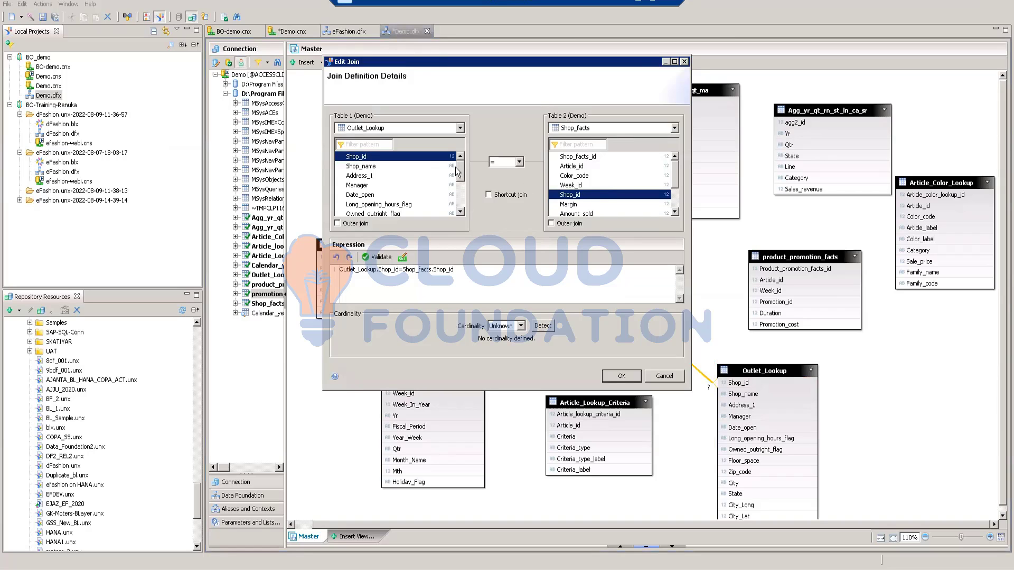
Step: Try Shop_name for Outlet_Lookup and Week_id for Shop_facts as join columns, restoring Shop_id on each side
{"action": "left_click", "coordinate": [377, 167]}
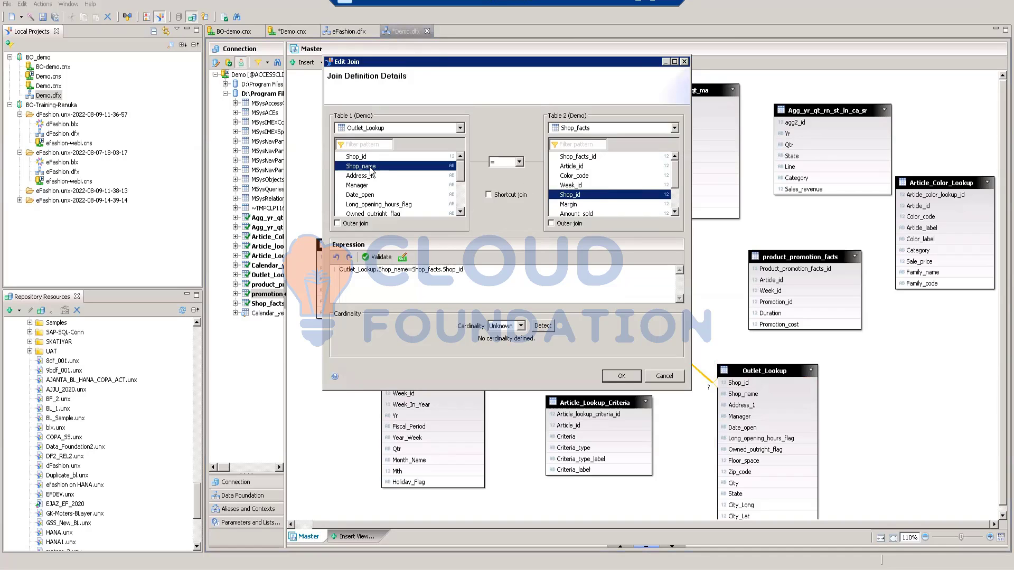
{"action": "left_click", "coordinate": [368, 157]}
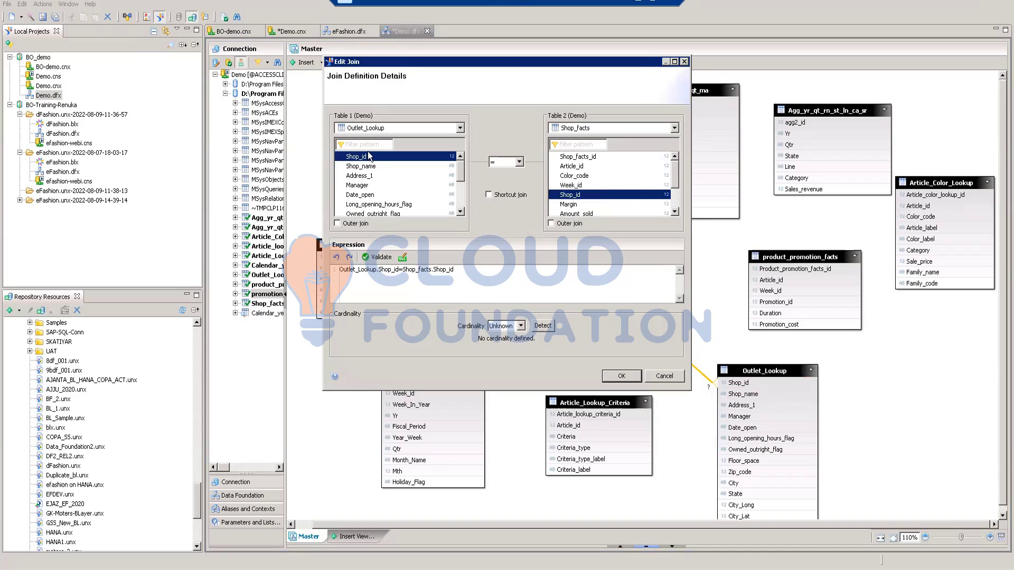
{"action": "left_click", "coordinate": [573, 185]}
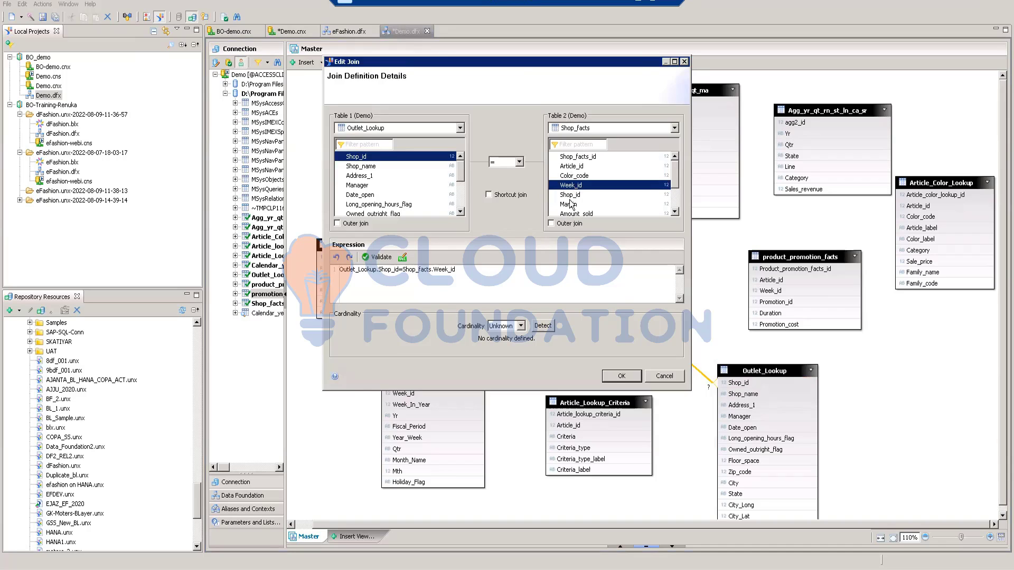
{"action": "left_click", "coordinate": [570, 195]}
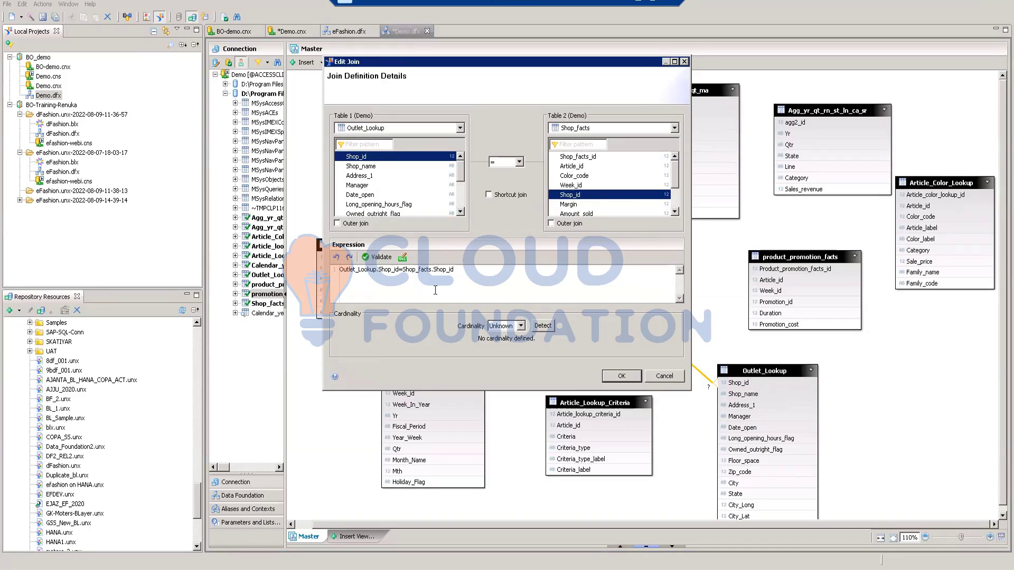
Step: Validate the join expression between Outlet_Lookup and Shop_facts, detect its cardinality and accept the join definition
{"action": "left_click", "coordinate": [377, 257]}
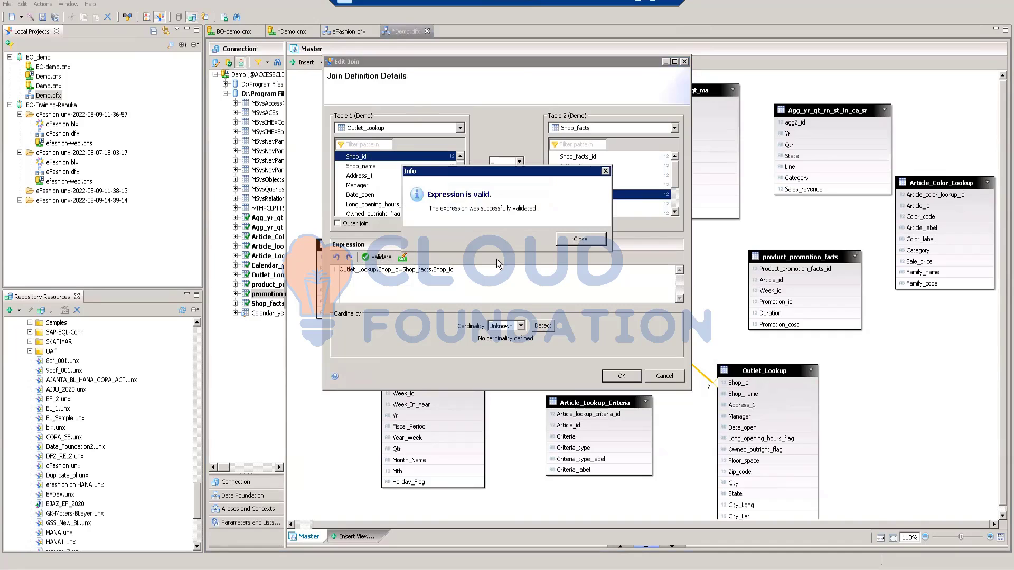
{"action": "left_click", "coordinate": [580, 239]}
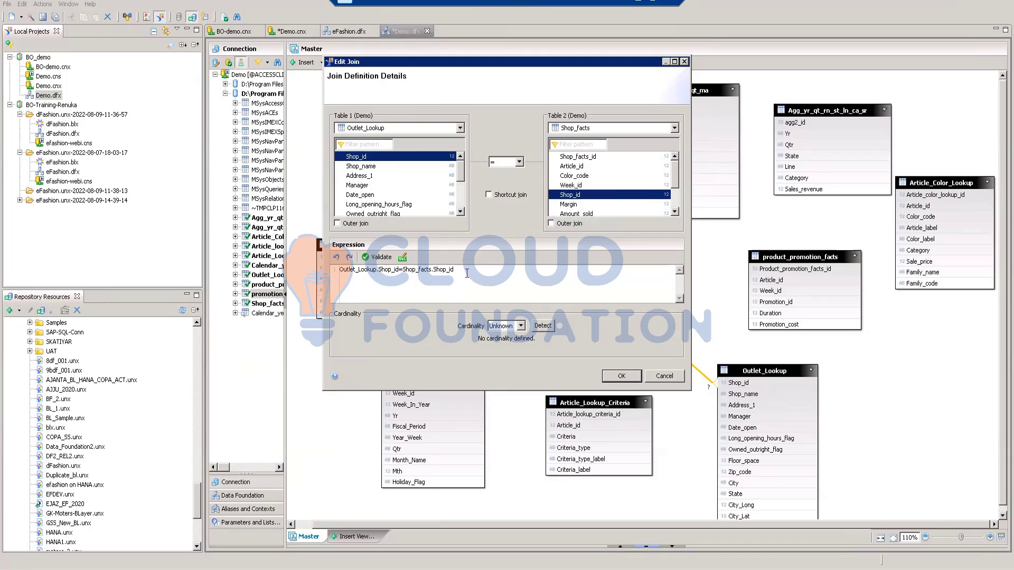
{"action": "left_click", "coordinate": [379, 259]}
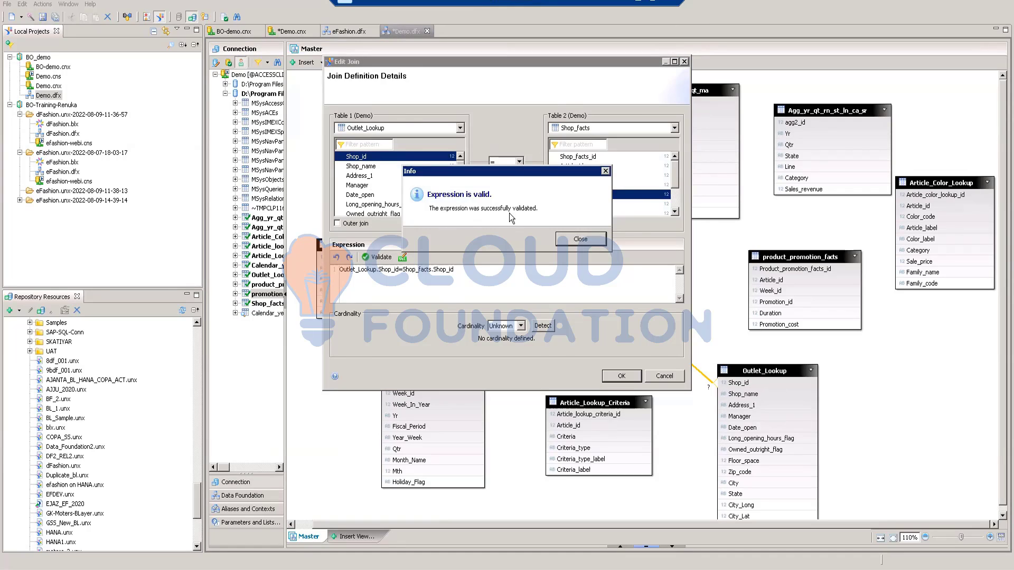
{"action": "left_click", "coordinate": [578, 237]}
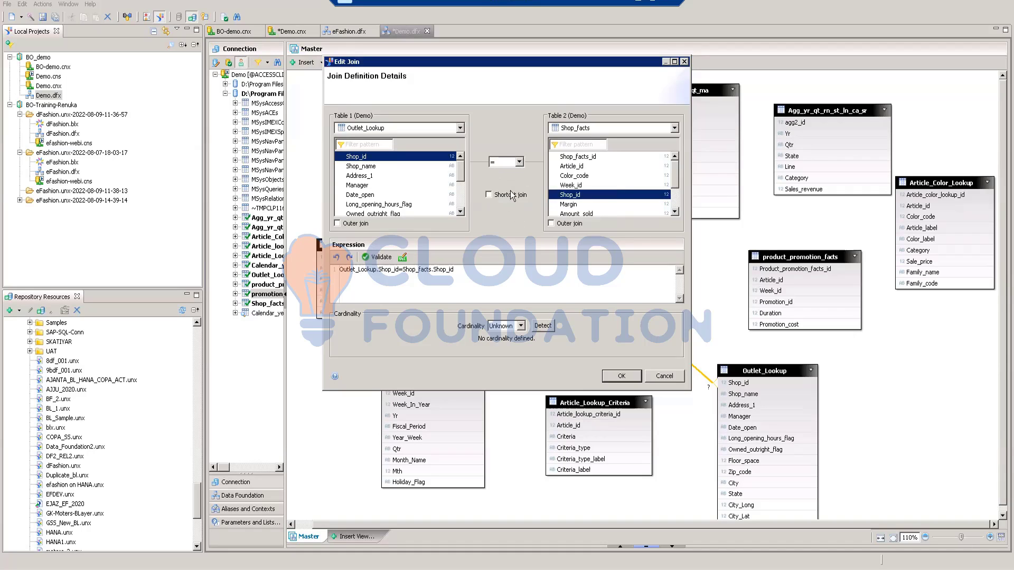
{"action": "left_click", "coordinate": [543, 326]}
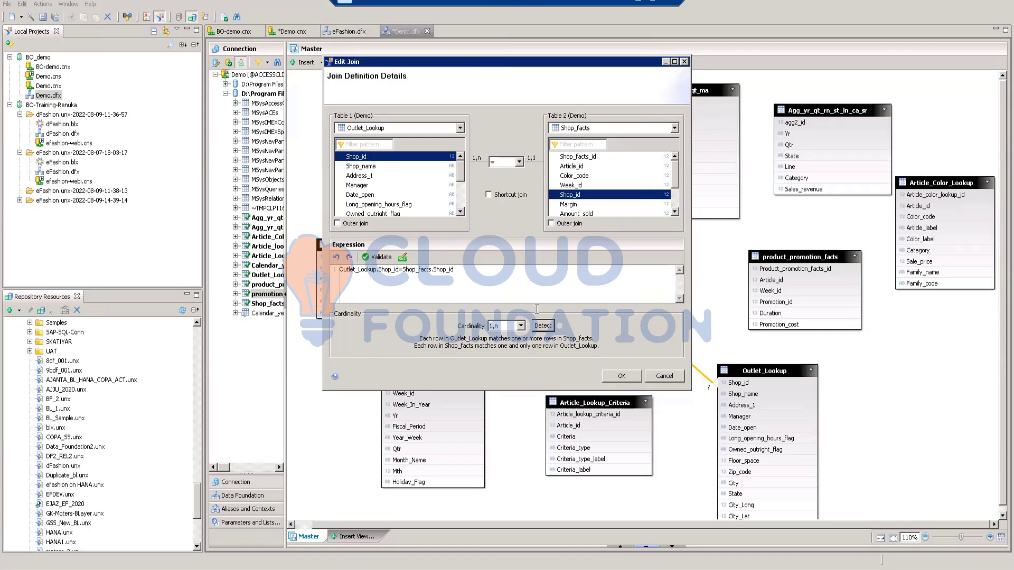
{"action": "left_click", "coordinate": [623, 377]}
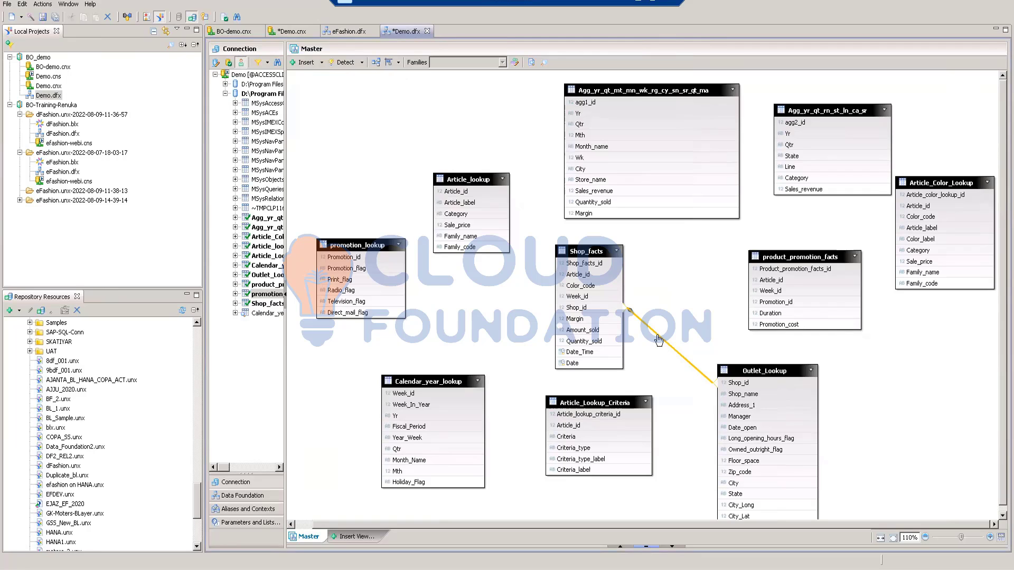
Step: Join Article_lookup to Shop_facts with Article_id as the join column on both sides
{"action": "mouse_move", "coordinate": [658, 338]}
{"action": "left_click_drag", "start_coordinate": [468, 197], "coordinate": [553, 266]}
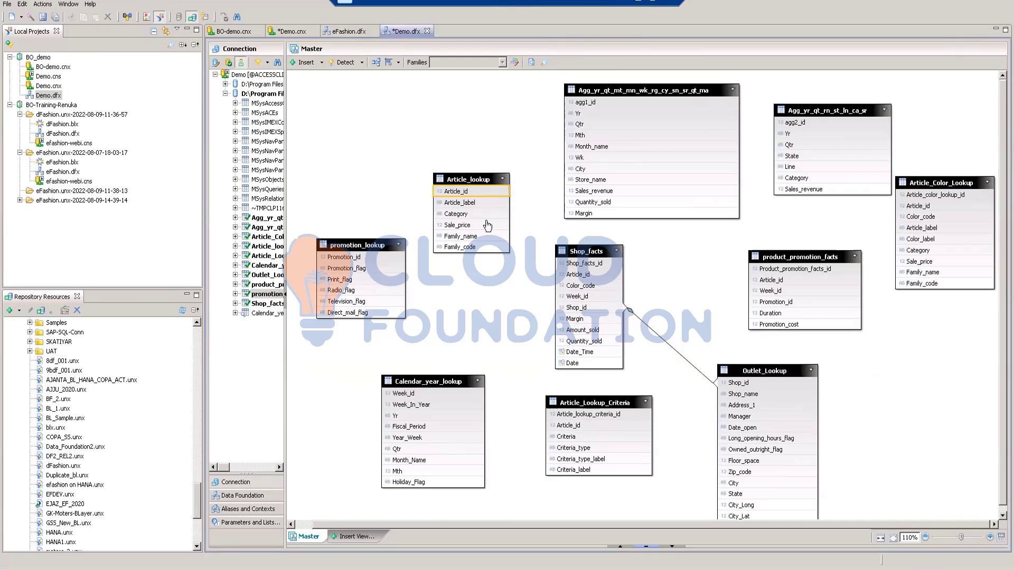
{"action": "left_click_drag", "start_coordinate": [484, 192], "coordinate": [554, 282]}
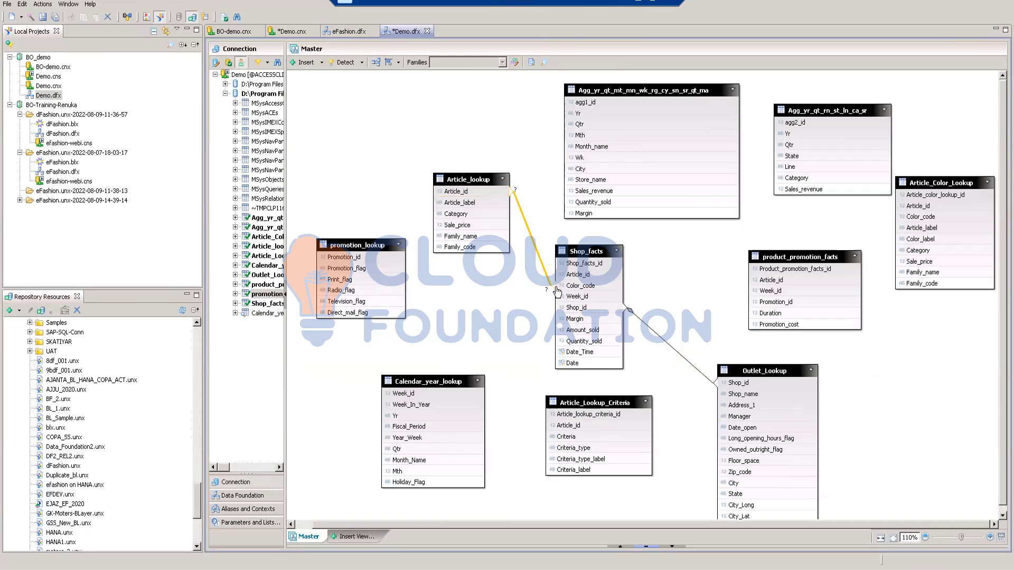
{"action": "double_click", "coordinate": [540, 260]}
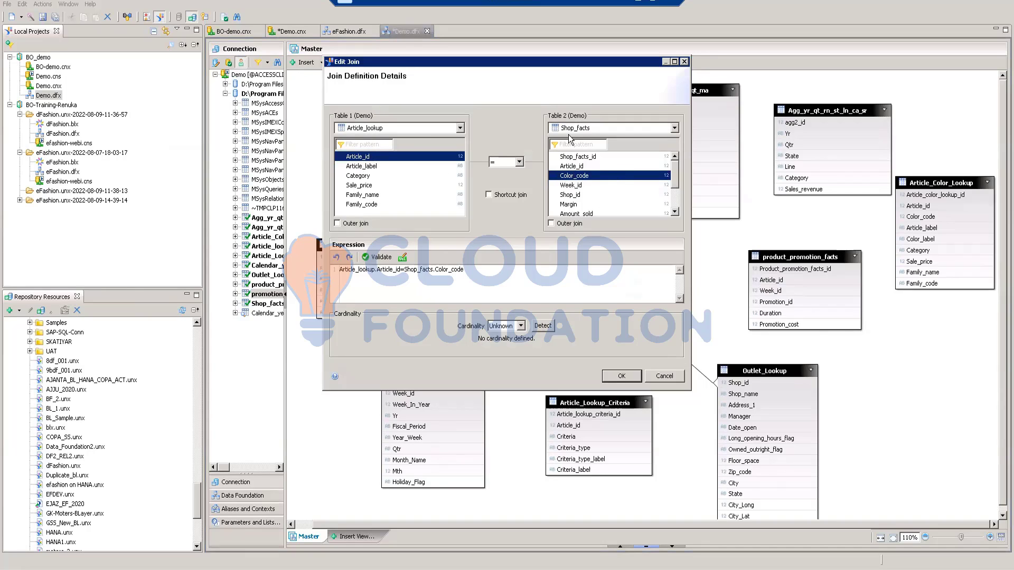
{"action": "left_click", "coordinate": [573, 167]}
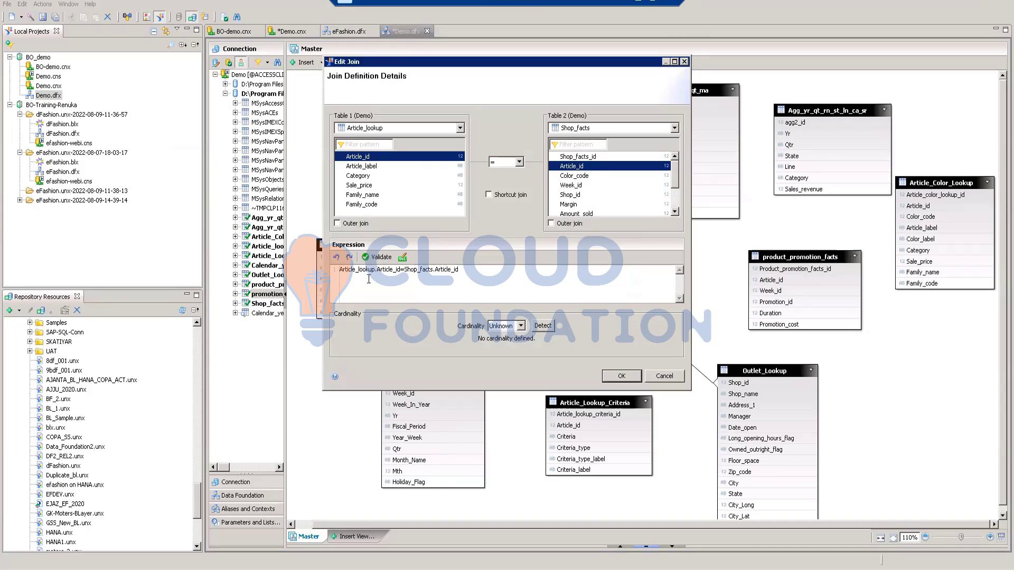
Step: Validate the Article_lookup to Shop_facts join expression, detect its cardinality and accept the definition
{"action": "left_click", "coordinate": [379, 258]}
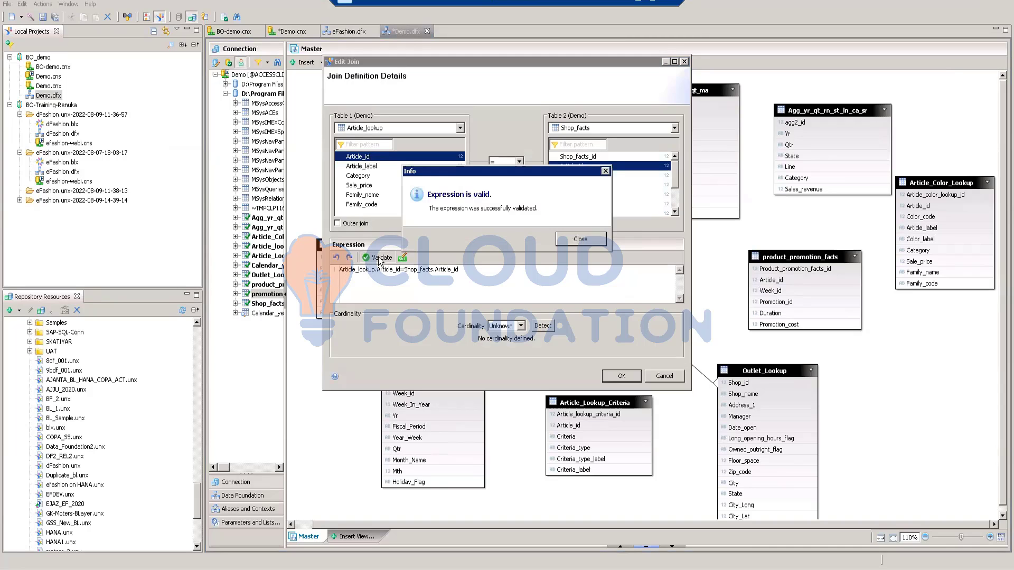
{"action": "left_click", "coordinate": [585, 240]}
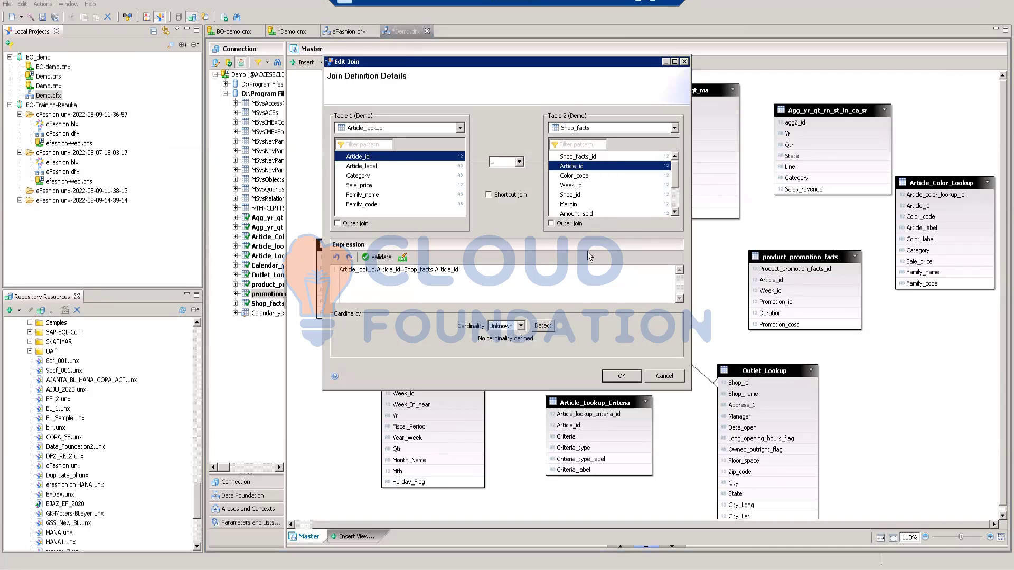
{"action": "left_click", "coordinate": [543, 323]}
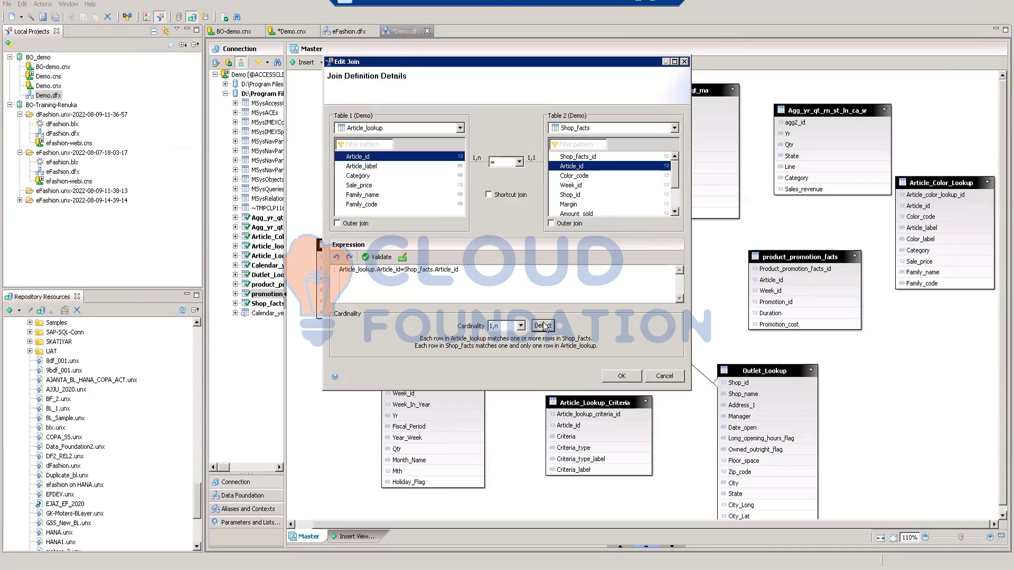
{"action": "left_click", "coordinate": [617, 376]}
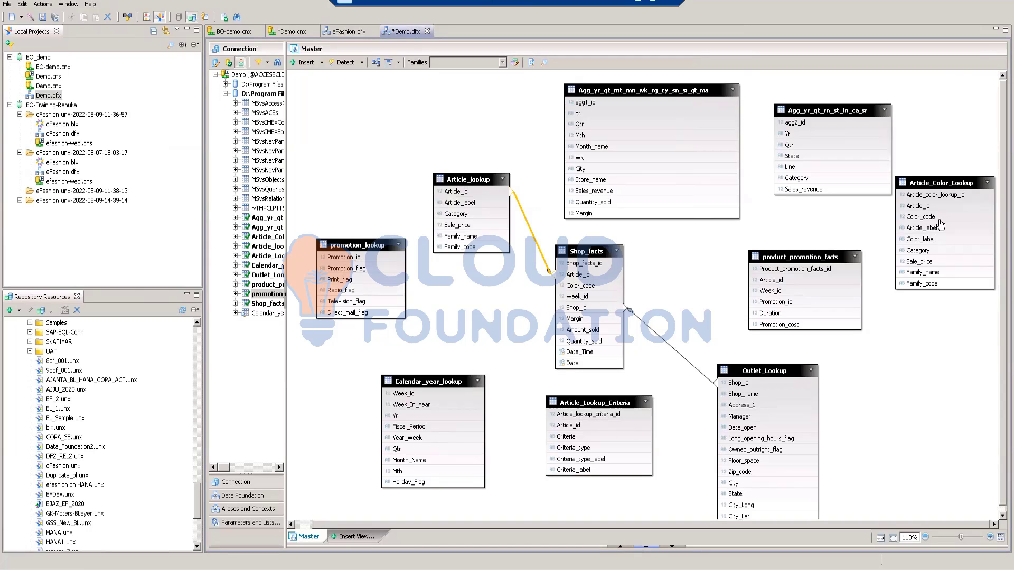
Step: Move Article_Color_Lookup between Article_lookup and Calendar_year_lookup, shifting promotion_lookup and Calendar_year_lookup clear of it
{"action": "left_click_drag", "start_coordinate": [944, 182], "coordinate": [472, 441]}
{"action": "left_click_drag", "start_coordinate": [370, 236], "coordinate": [340, 209]}
{"action": "left_click_drag", "start_coordinate": [465, 286], "coordinate": [482, 287]}
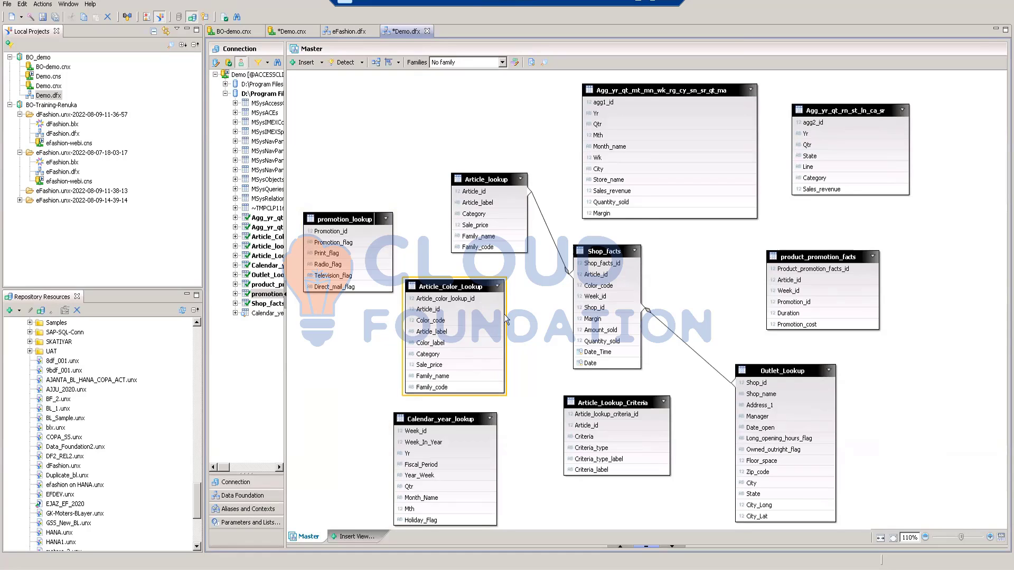
{"action": "mouse_move", "coordinate": [504, 315]}
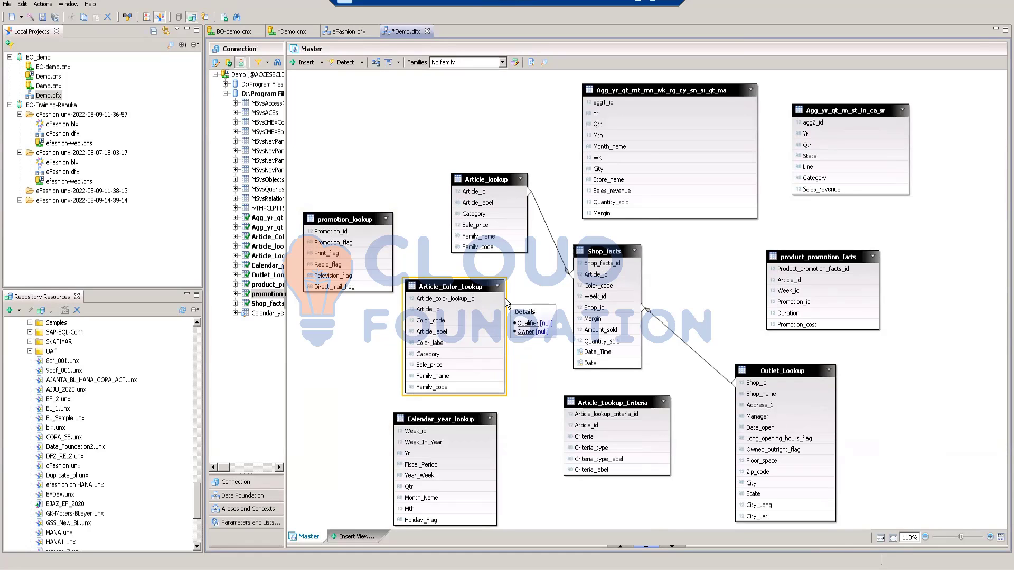
{"action": "left_click_drag", "start_coordinate": [574, 281], "coordinate": [559, 297]}
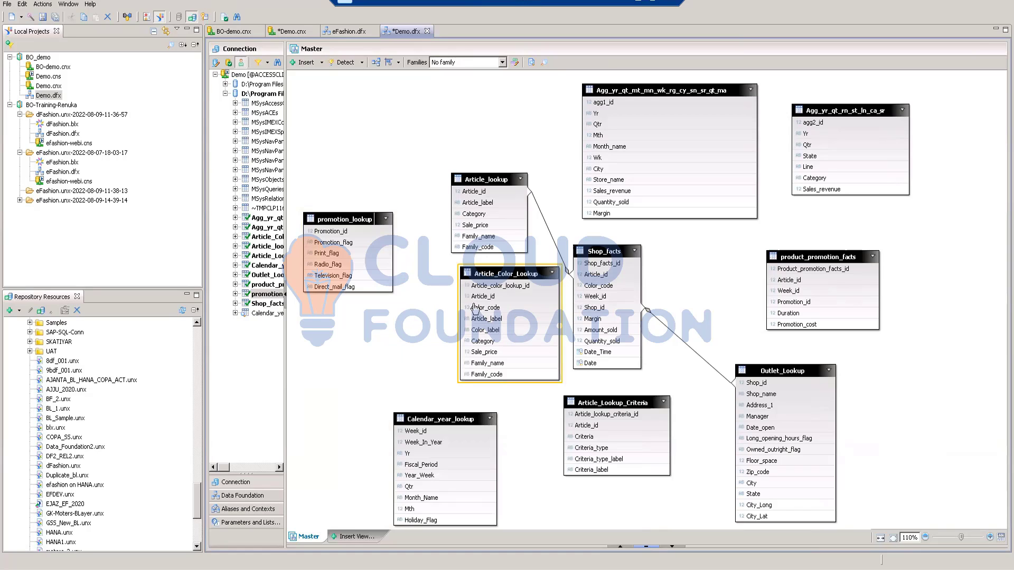
Step: Join Article_Color_Lookup to Shop_facts on both Article_id and Color_code, matching each column to its counterpart
{"action": "left_click_drag", "start_coordinate": [503, 274], "coordinate": [575, 280]}
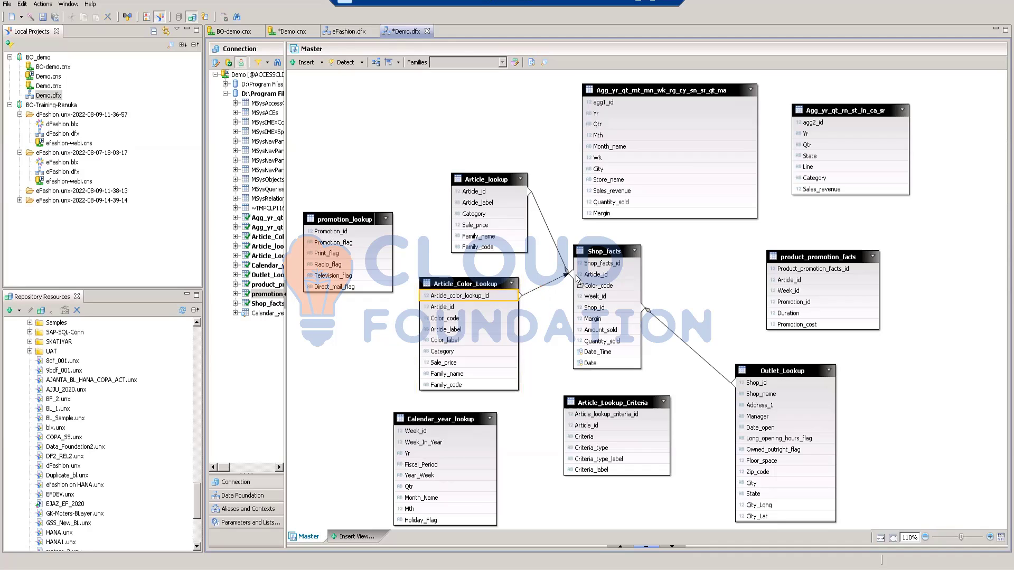
{"action": "left_click", "coordinate": [544, 285]}
{"action": "double_click", "coordinate": [543, 285]}
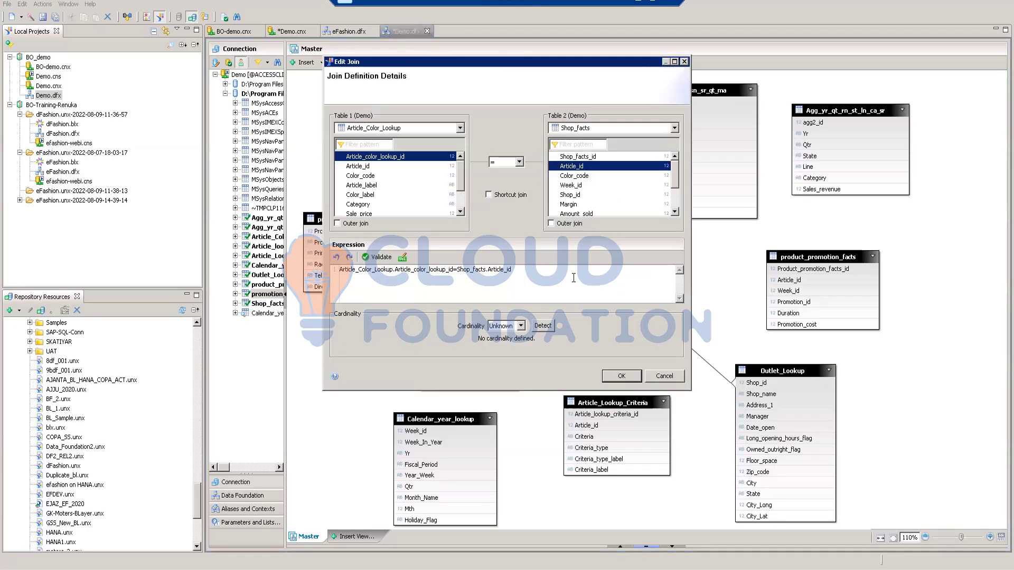
{"action": "left_click", "coordinate": [358, 166]}
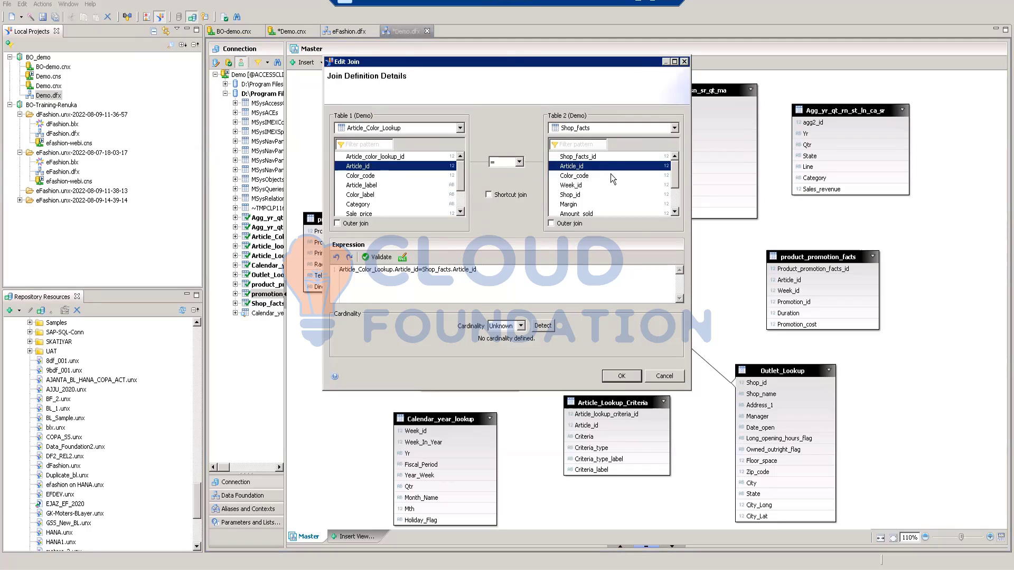
{"action": "left_click", "coordinate": [372, 176]}
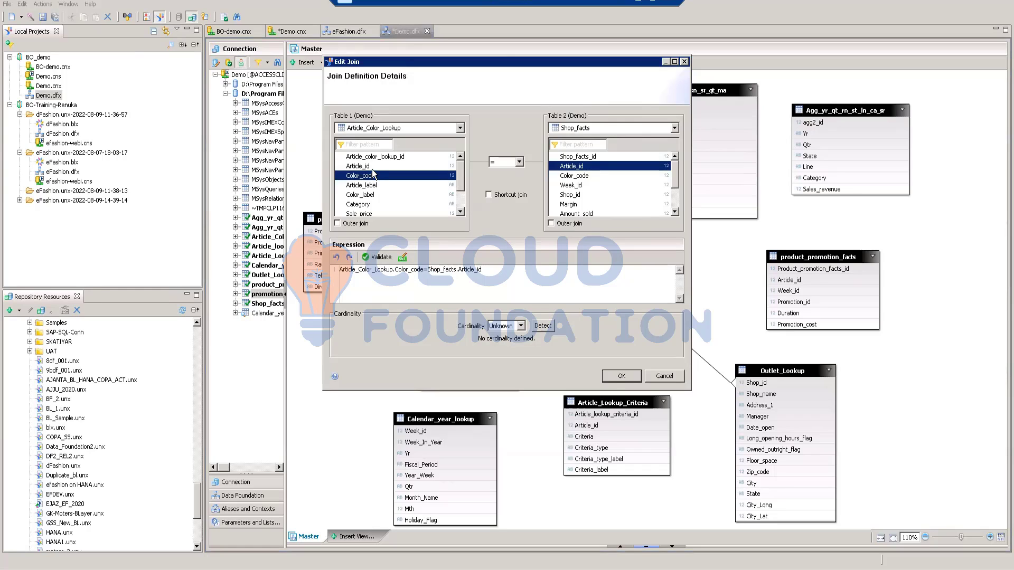
{"action": "left_click", "coordinate": [369, 167]}
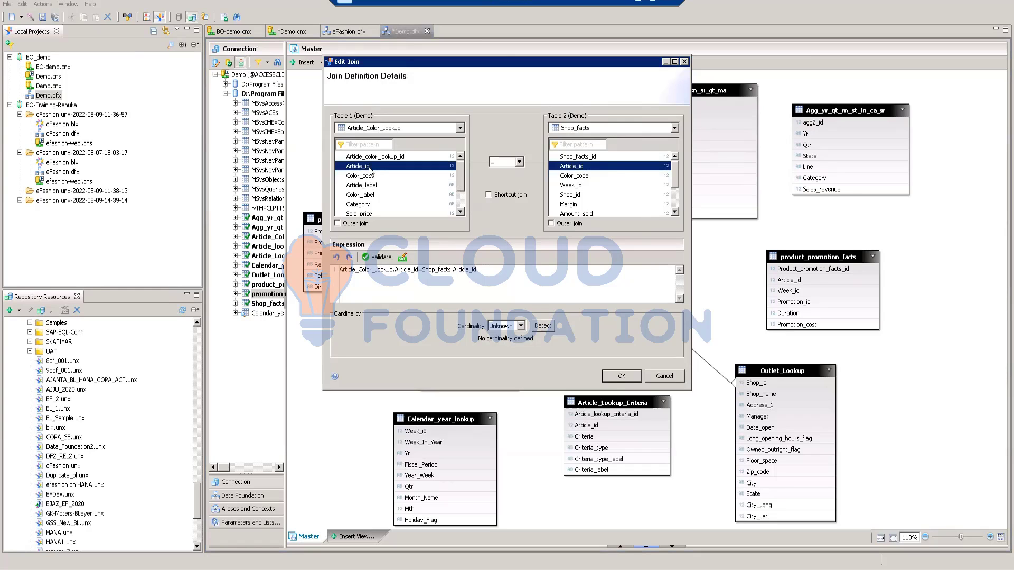
{"action": "left_click", "coordinate": [371, 176], "text": "ctrl"}
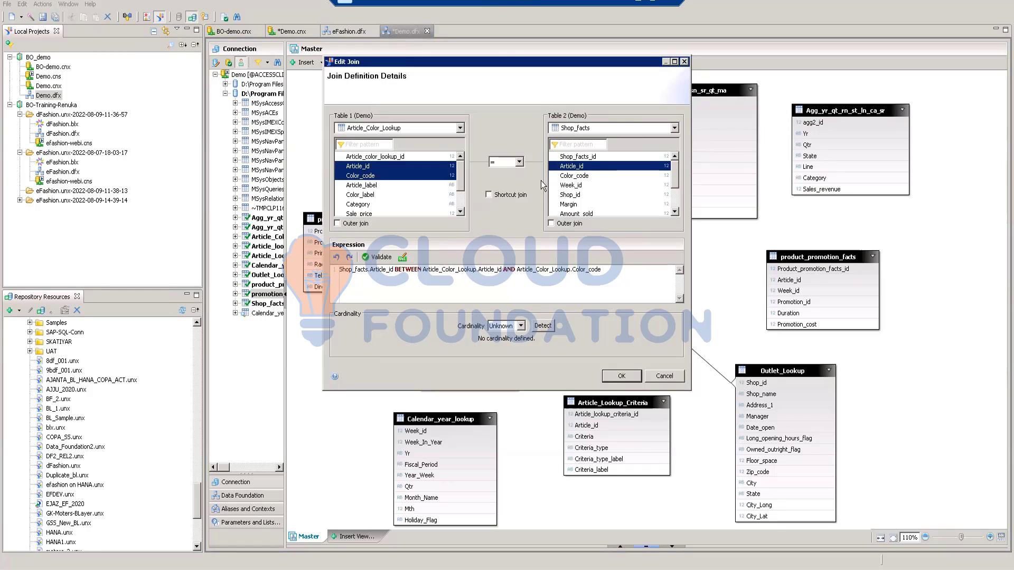
{"action": "left_click", "coordinate": [565, 179], "text": "ctrl"}
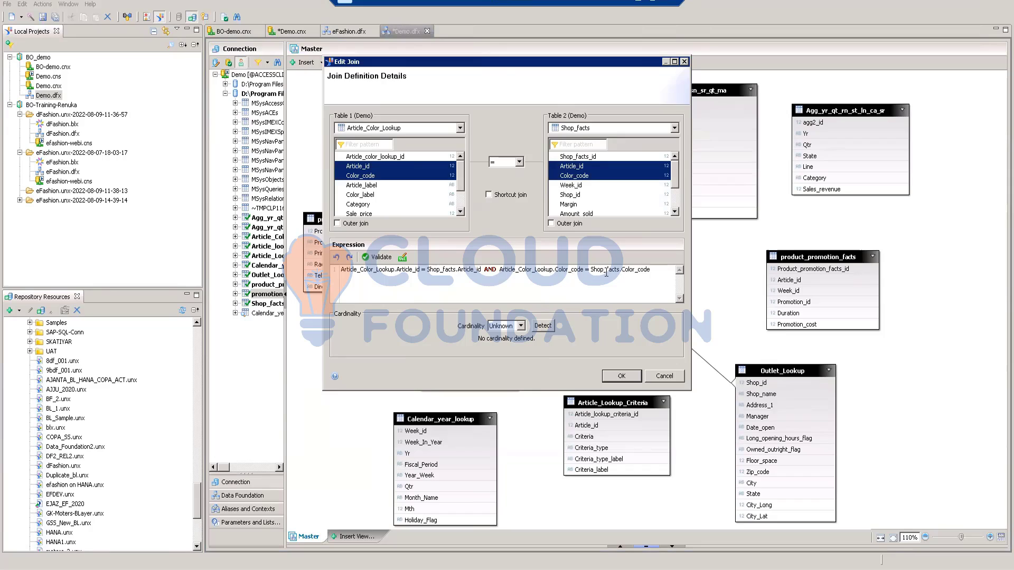
Step: Detect the cardinality of the Article_Color_Lookup to Shop_facts join, validate its expression and accept the definition
{"action": "left_click", "coordinate": [543, 325]}
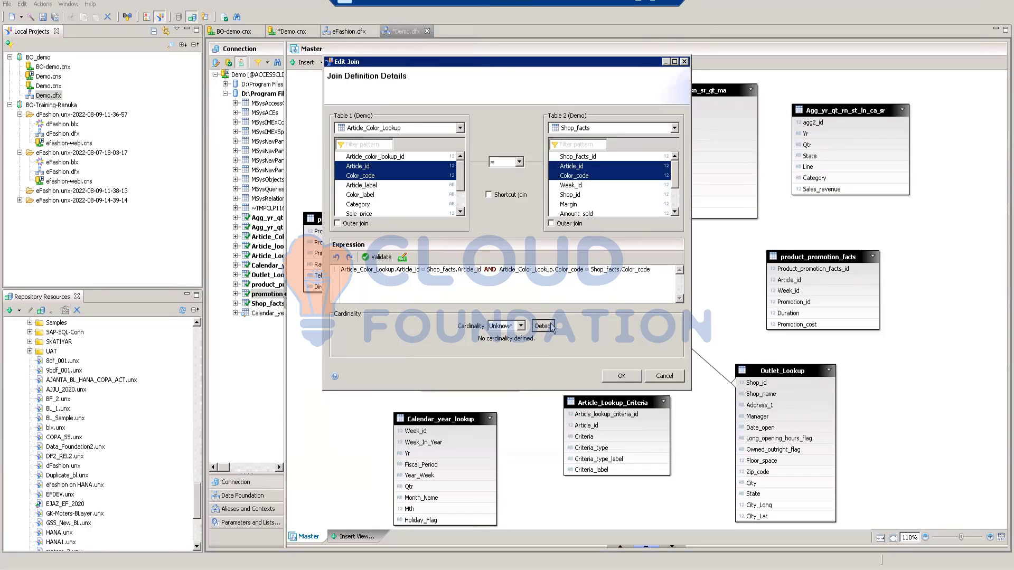
{"action": "left_click", "coordinate": [377, 257]}
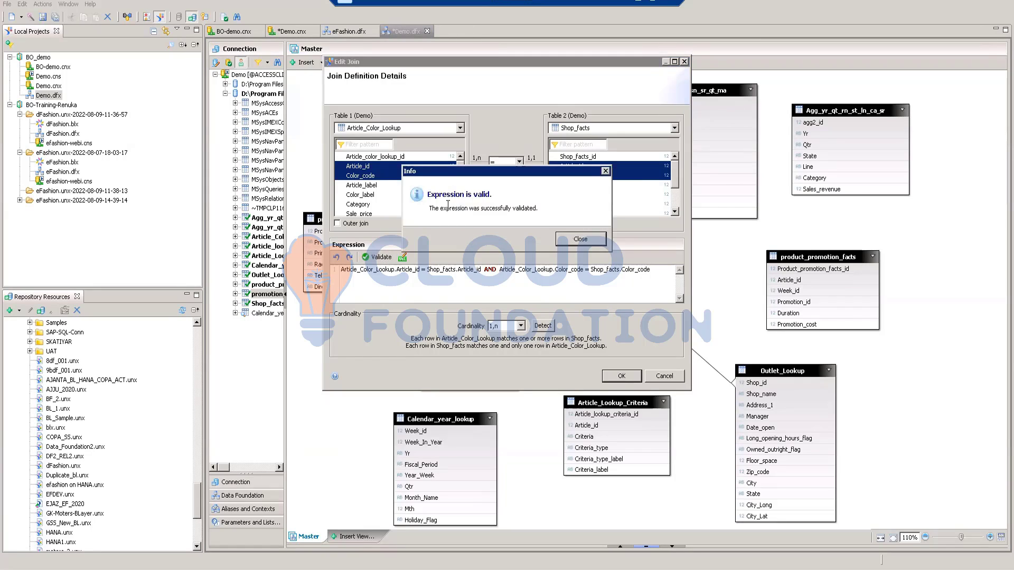
{"action": "left_click", "coordinate": [575, 242]}
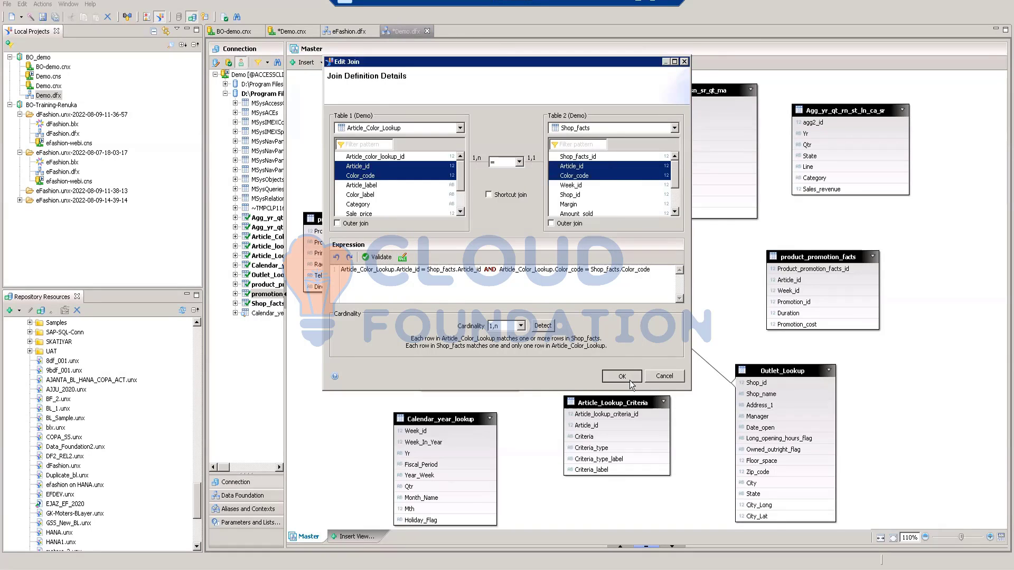
{"action": "left_click", "coordinate": [625, 372]}
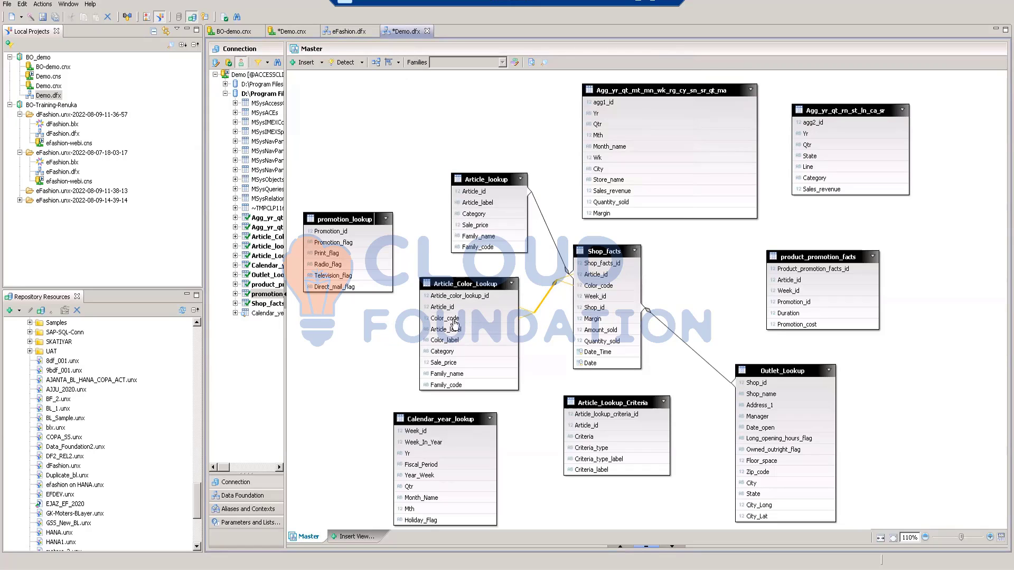
{"action": "left_click", "coordinate": [554, 328]}
Step: Join product_promotion_facts to Shop_facts on Article_id, with detected cardinality and a validated expression
{"action": "left_click_drag", "start_coordinate": [755, 280], "coordinate": [669, 280]}
{"action": "double_click", "coordinate": [701, 279]}
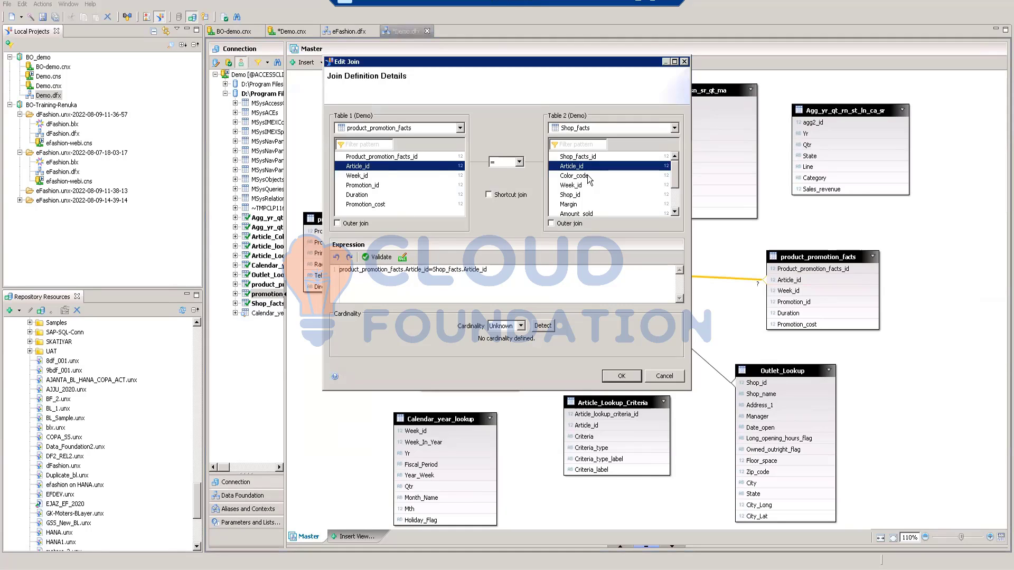
{"action": "left_click", "coordinate": [542, 326]}
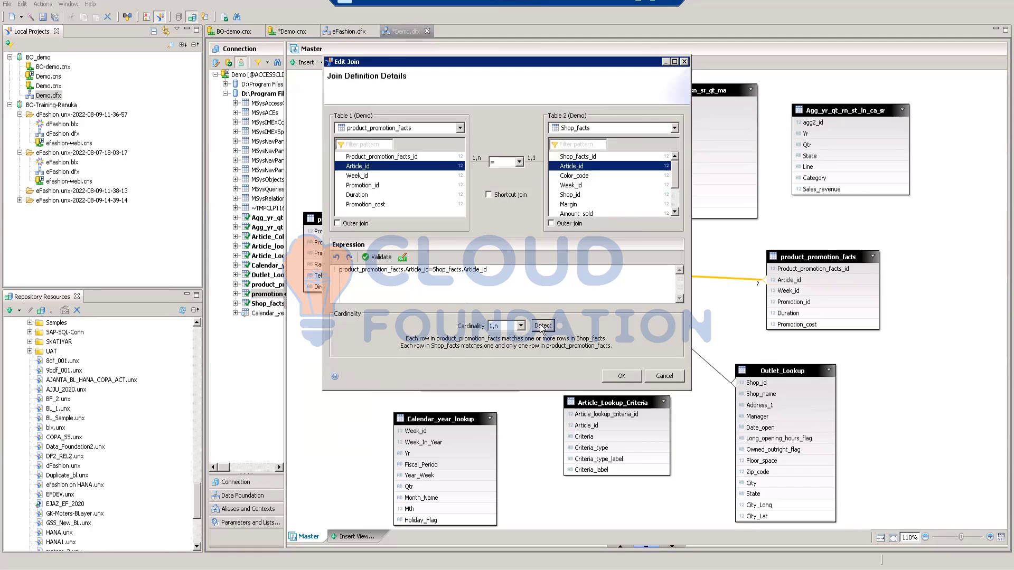
{"action": "left_click", "coordinate": [378, 257]}
{"action": "left_click", "coordinate": [585, 241]}
{"action": "left_click", "coordinate": [630, 376]}
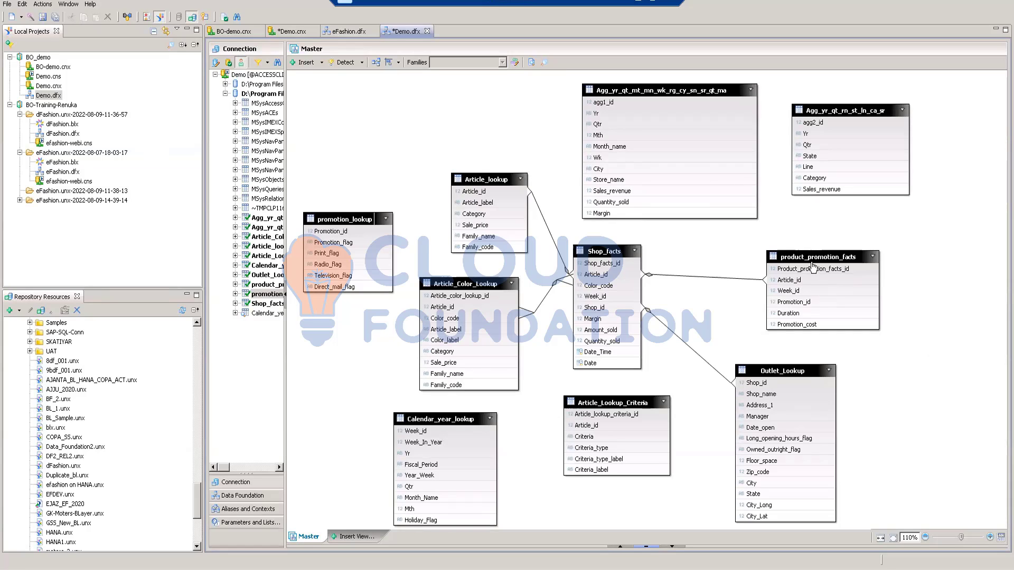
Step: Join Calendar_year_lookup to Shop_facts on Week_id, with a validated expression and detected cardinality
{"action": "mouse_move", "coordinate": [811, 262]}
{"action": "left_click_drag", "start_coordinate": [421, 436], "coordinate": [578, 297]}
{"action": "double_click", "coordinate": [544, 360]}
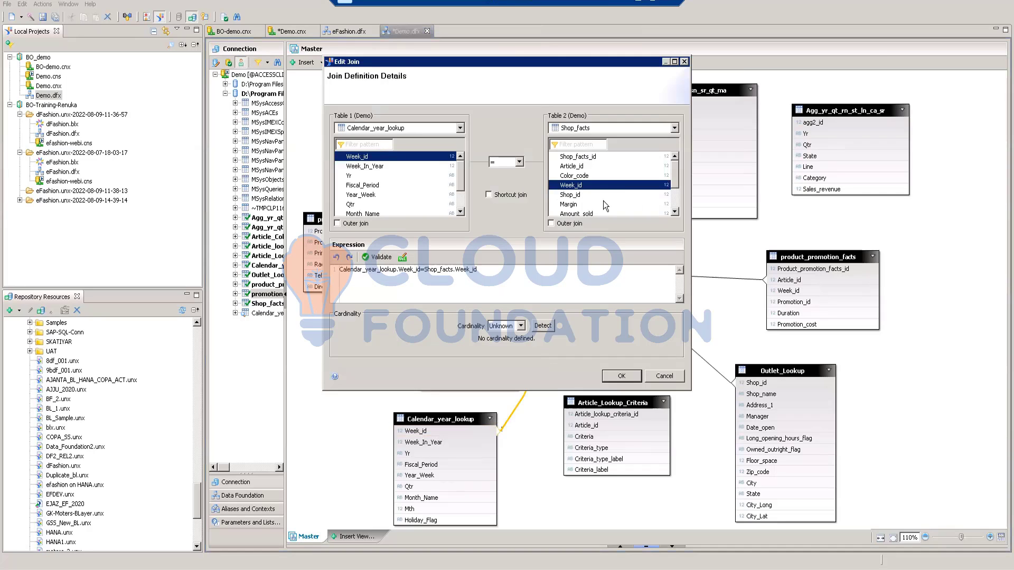
{"action": "left_click", "coordinate": [386, 257]}
{"action": "left_click", "coordinate": [579, 239]}
{"action": "left_click", "coordinate": [546, 327]}
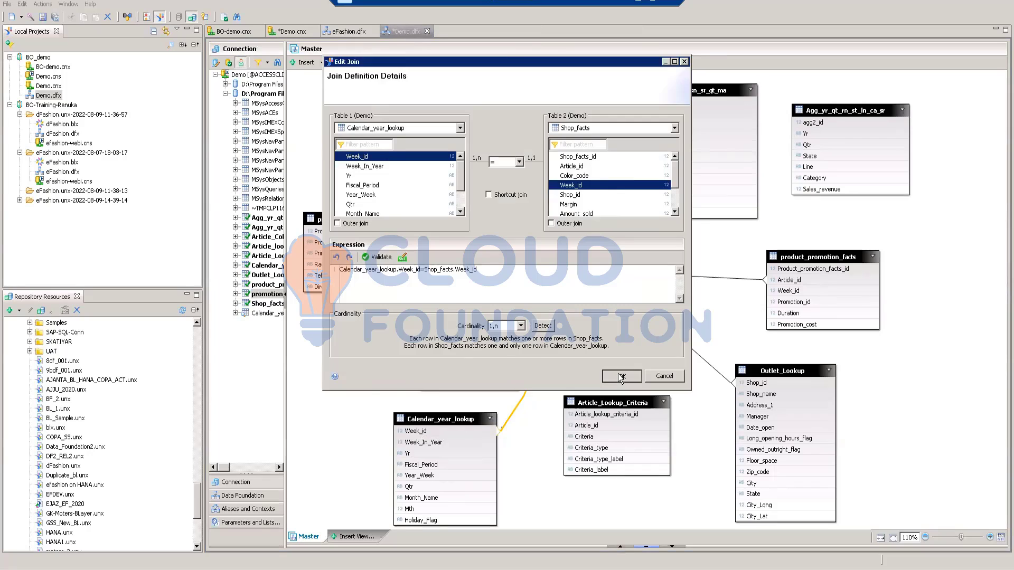
{"action": "left_click", "coordinate": [607, 376]}
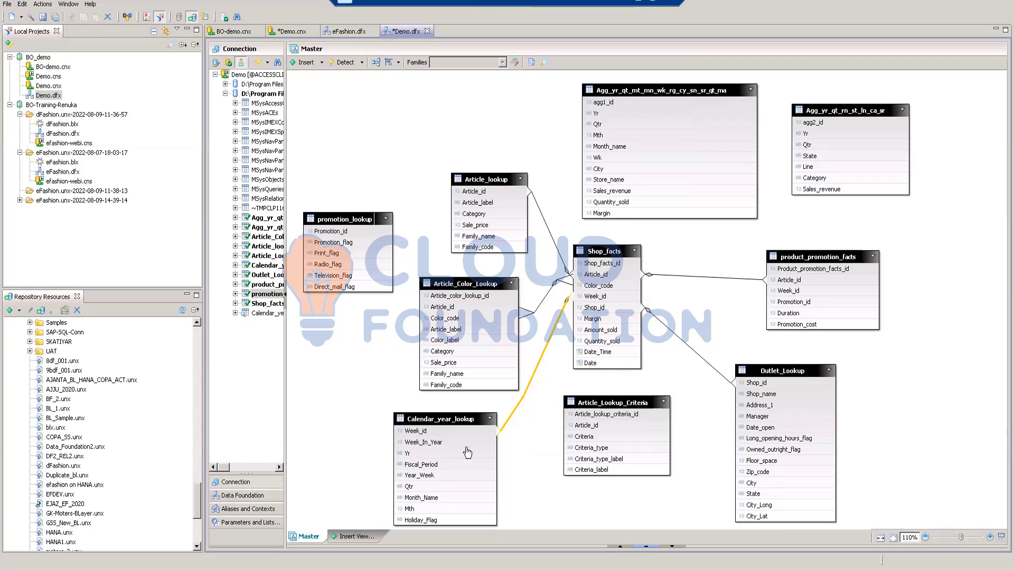
Step: Join product_promotion_facts to Calendar_year_lookup on Week_id, with detected cardinality and a validated expression
{"action": "left_click", "coordinate": [436, 433]}
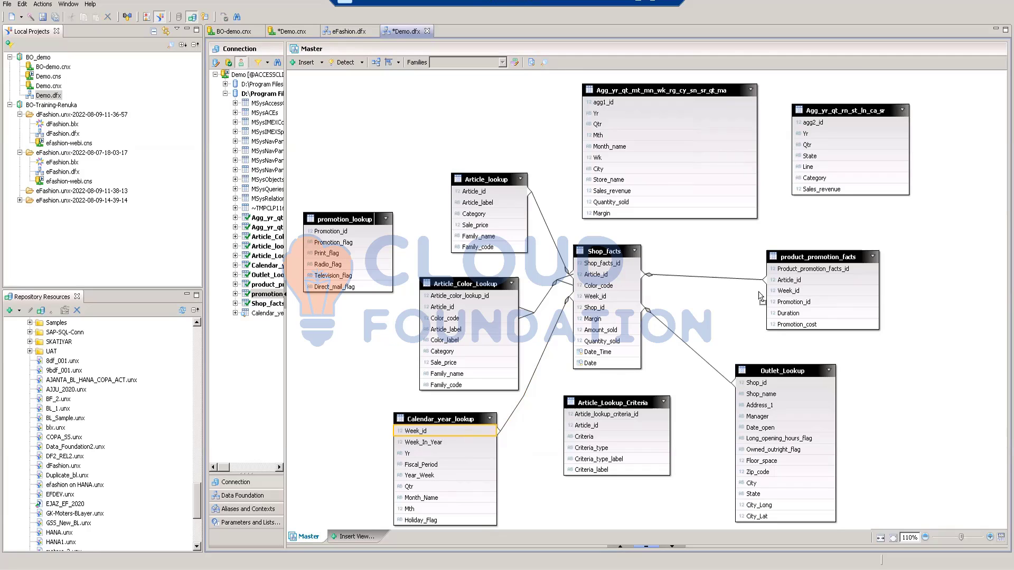
{"action": "left_click_drag", "start_coordinate": [786, 292], "coordinate": [486, 443]}
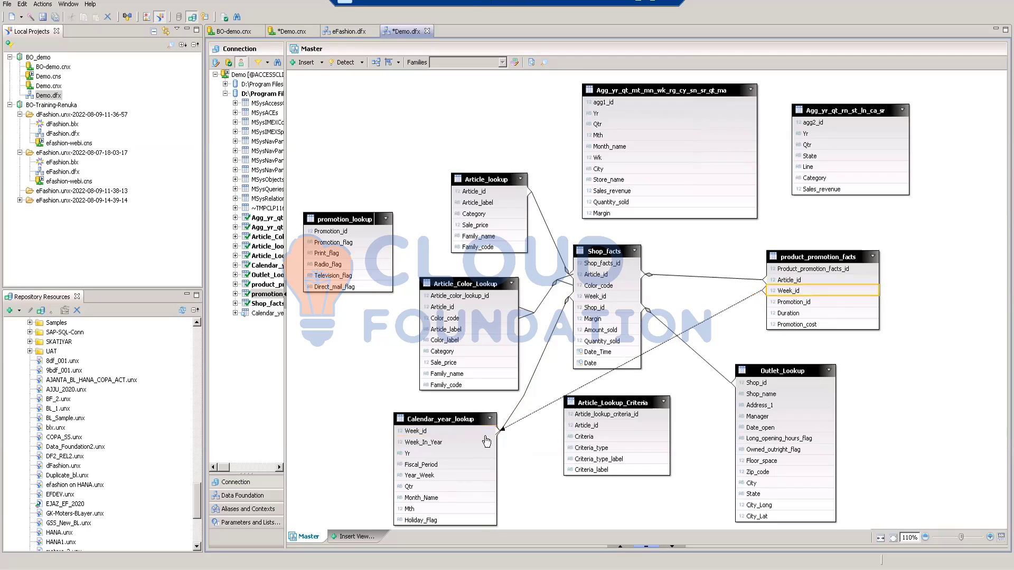
{"action": "double_click", "coordinate": [641, 376]}
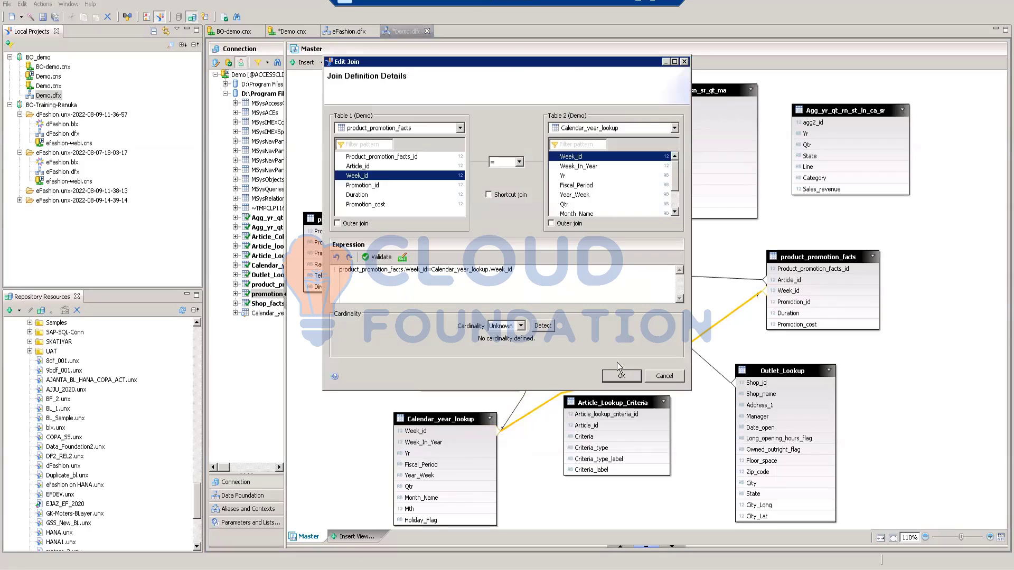
{"action": "left_click", "coordinate": [542, 326]}
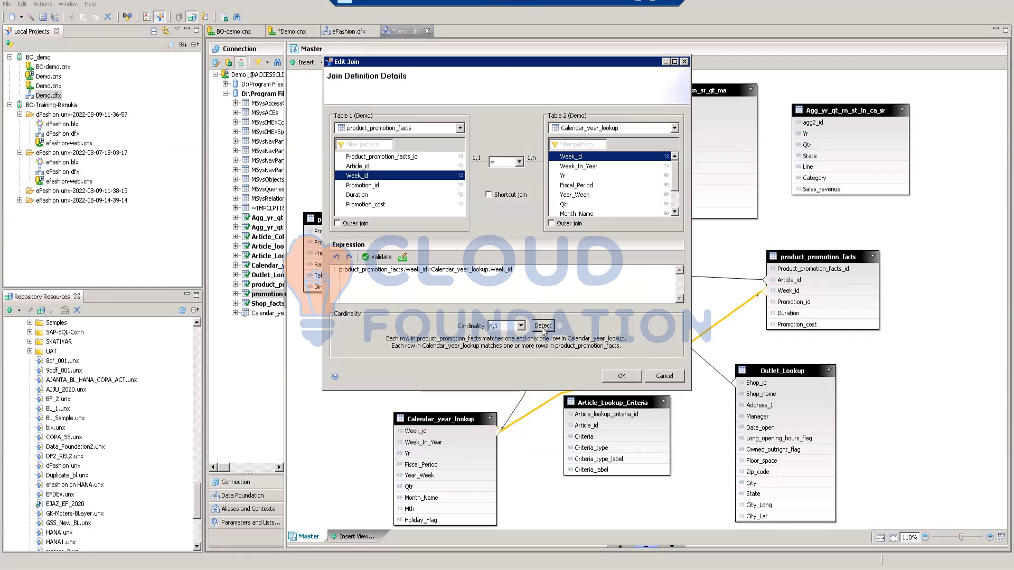
{"action": "left_click", "coordinate": [376, 258]}
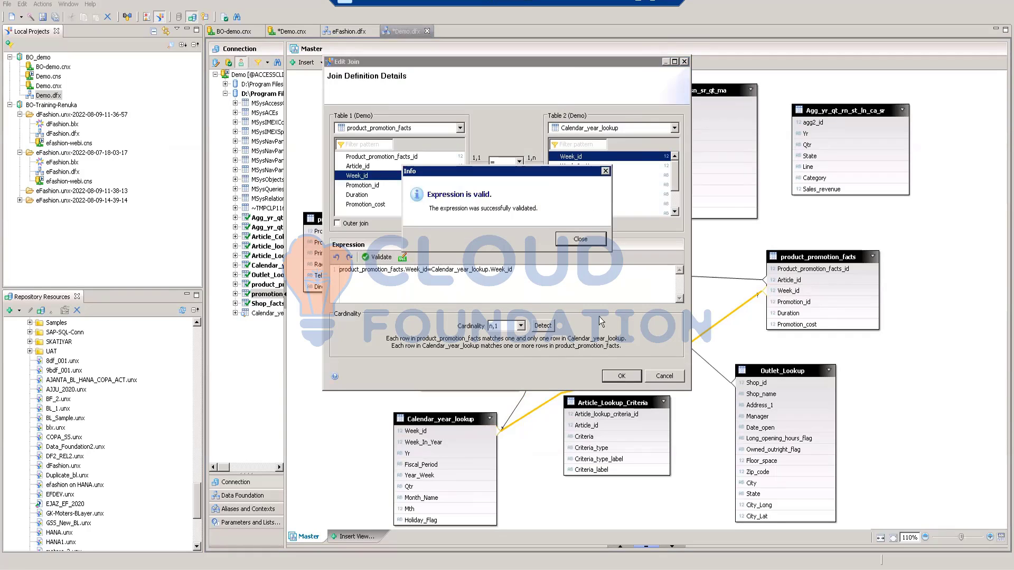
{"action": "left_click", "coordinate": [581, 240]}
{"action": "left_click", "coordinate": [620, 377]}
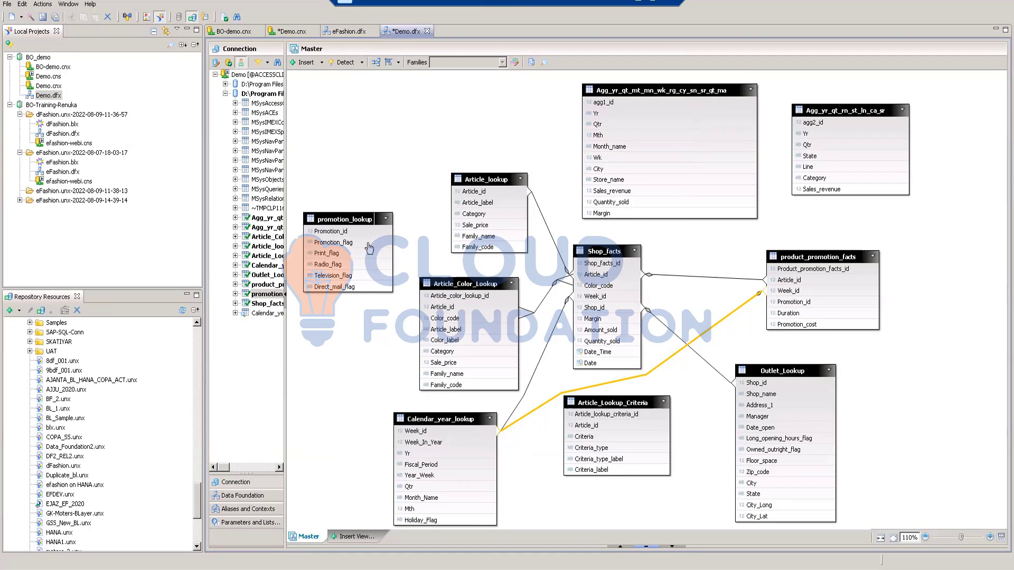
Step: Join promotion_lookup to product_promotion_facts on Promotion_id, with a validated expression and detected cardinality
{"action": "left_click_drag", "start_coordinate": [351, 234], "coordinate": [785, 302]}
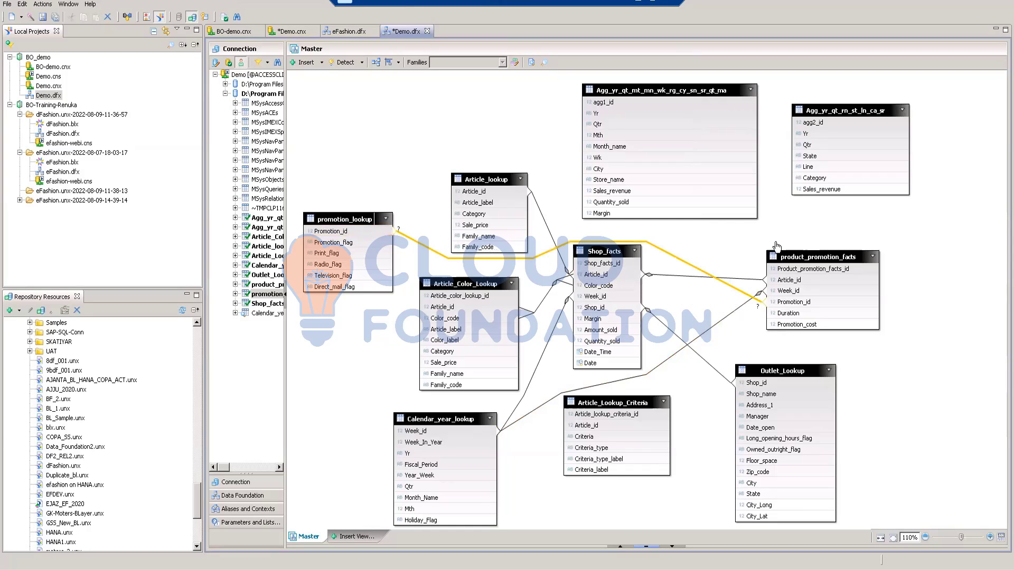
{"action": "double_click", "coordinate": [669, 256]}
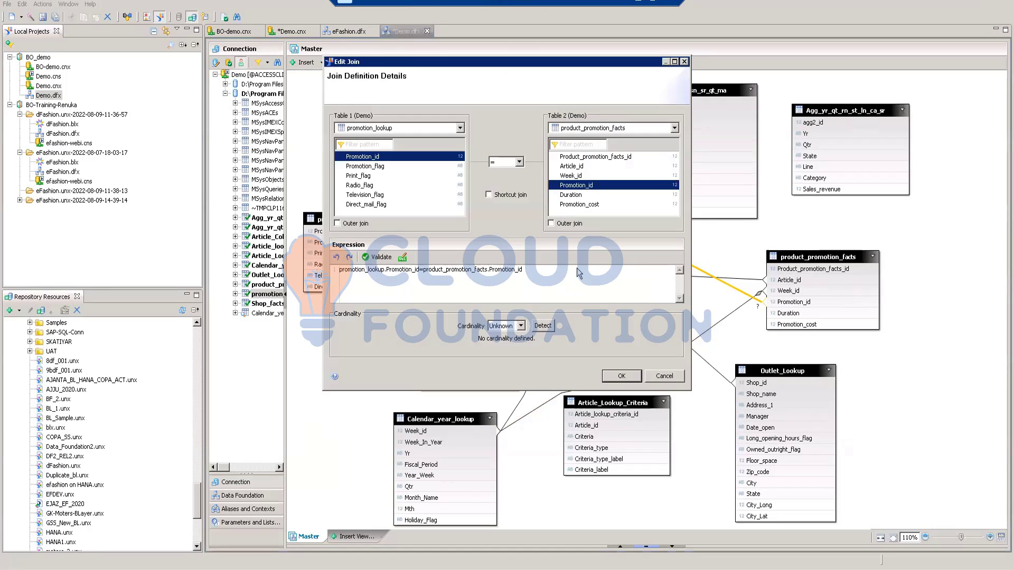
{"action": "left_click", "coordinate": [381, 257]}
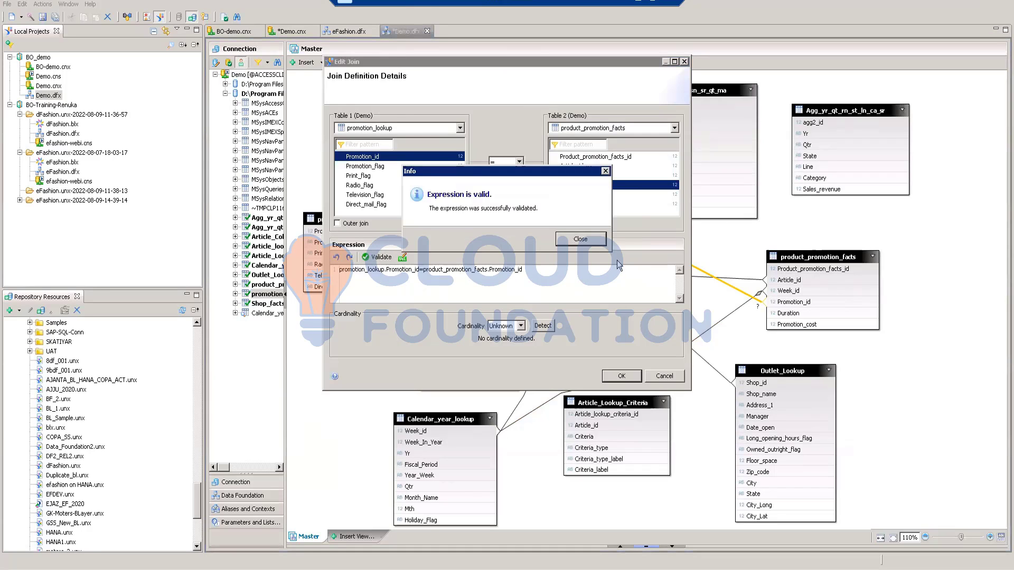
{"action": "left_click", "coordinate": [580, 239]}
{"action": "left_click", "coordinate": [542, 325]}
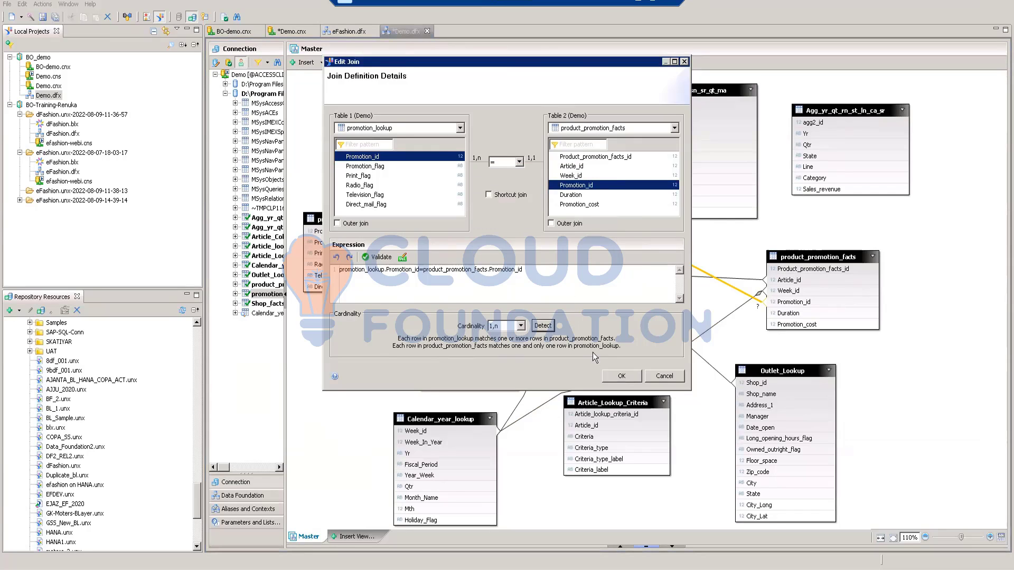
{"action": "left_click", "coordinate": [618, 375]}
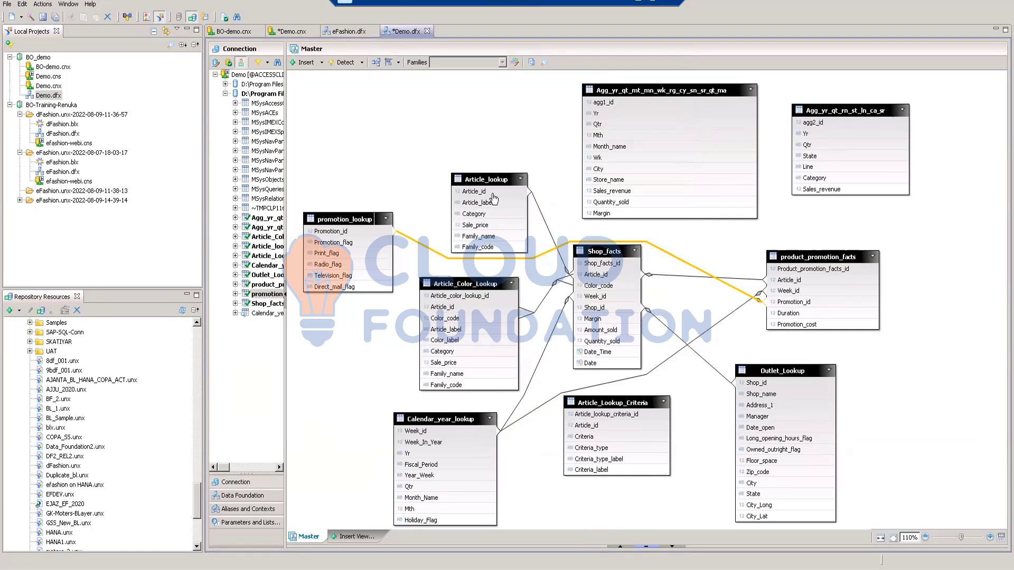
Step: Join Article_lookup to Article_Lookup_Criteria on Article_id, with detected cardinality and a validated expression
{"action": "left_click_drag", "start_coordinate": [482, 196], "coordinate": [573, 431]}
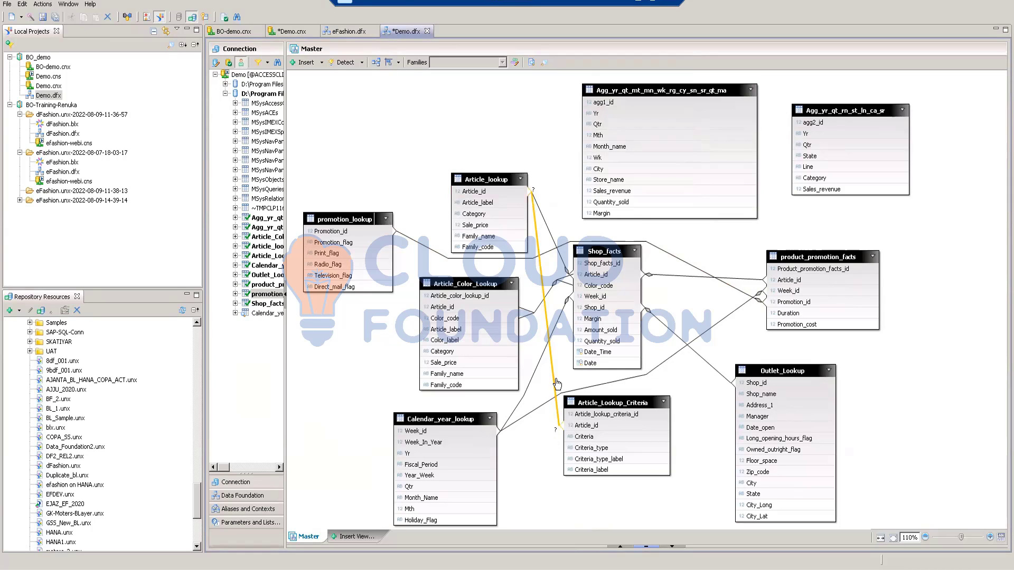
{"action": "mouse_move", "coordinate": [555, 383]}
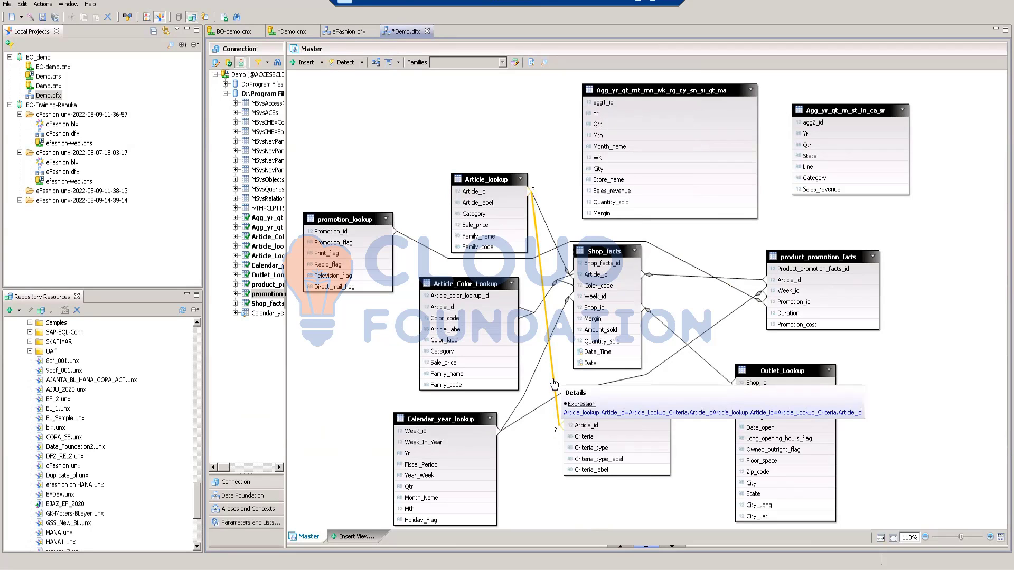
{"action": "double_click", "coordinate": [554, 383]}
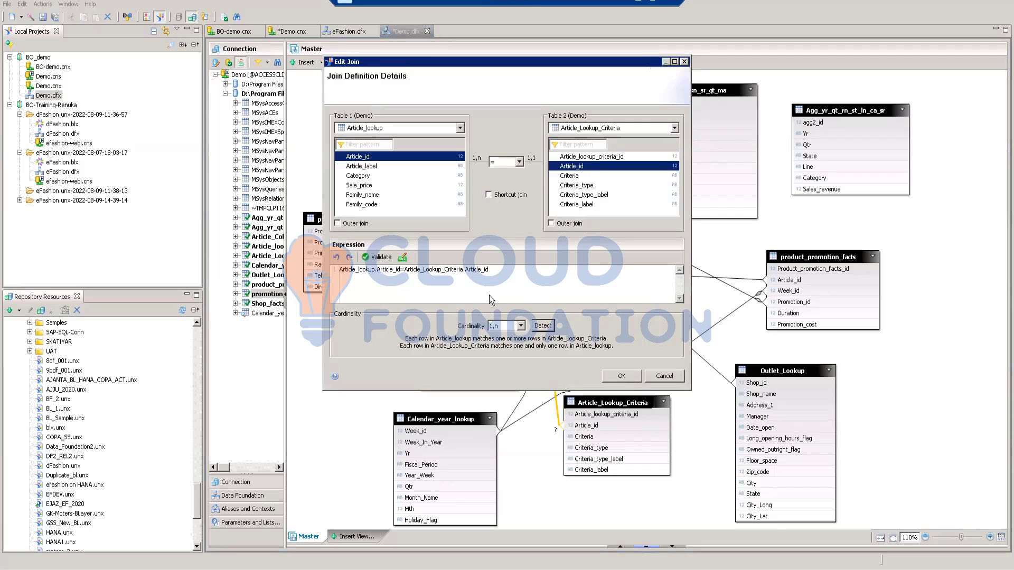
{"action": "left_click", "coordinate": [376, 258]}
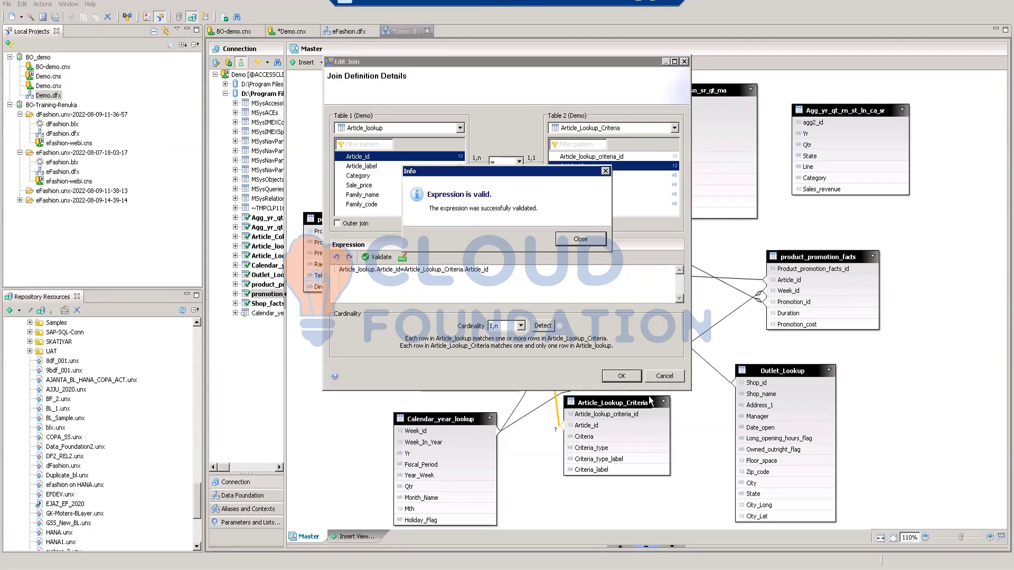
{"action": "left_click", "coordinate": [578, 244]}
{"action": "left_click", "coordinate": [622, 376]}
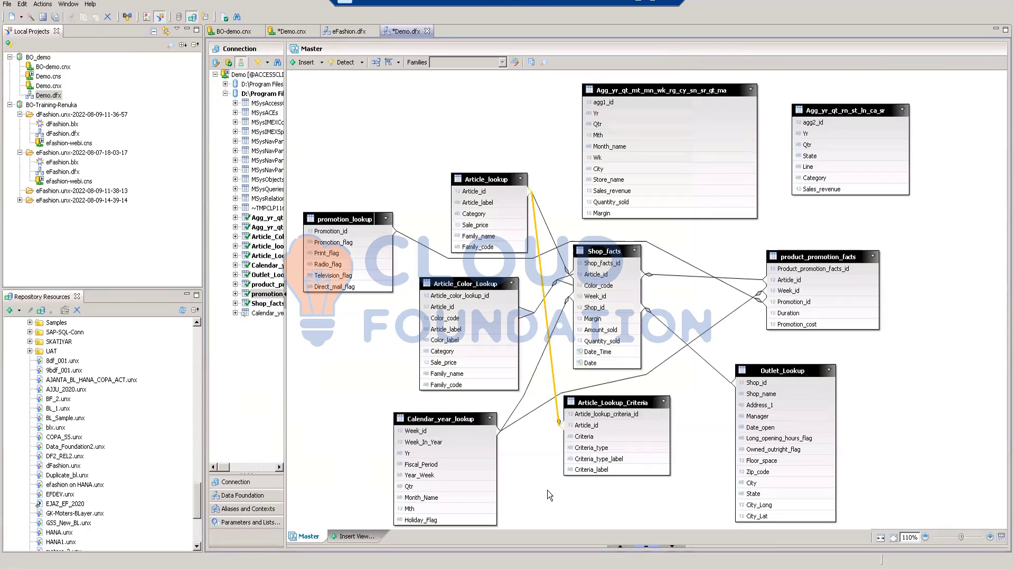
{"action": "left_click", "coordinate": [537, 490]}
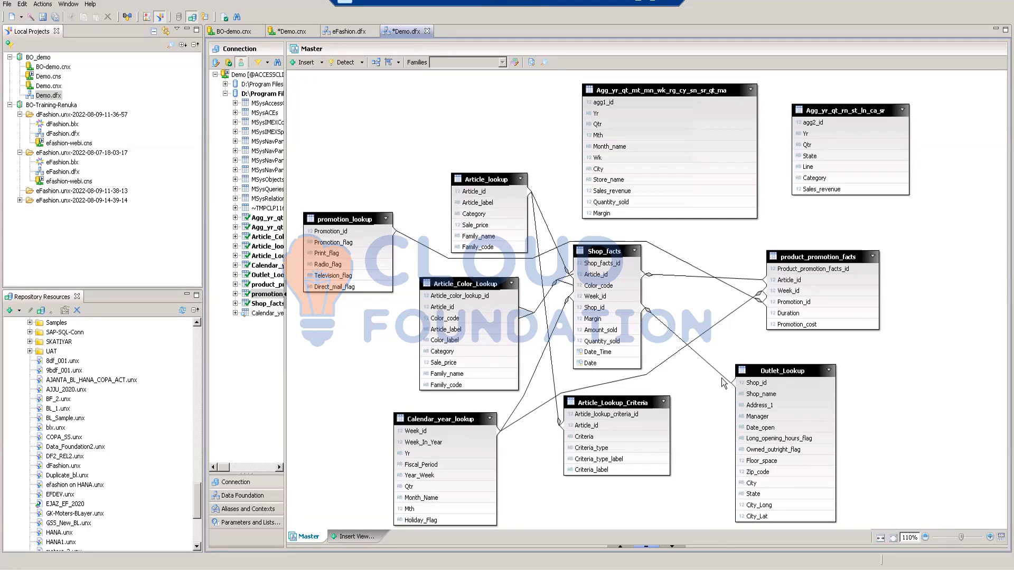
Step: Run an integrity check on the Master view with all Tables and Joins rules, review the findings and close the check
{"action": "left_click", "coordinate": [226, 19]}
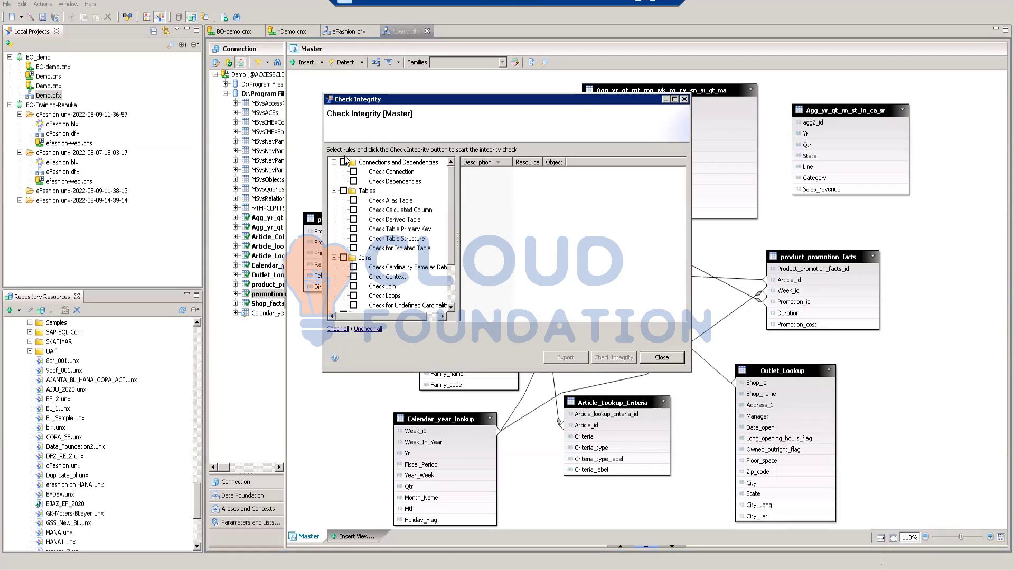
{"action": "left_click", "coordinate": [344, 191]}
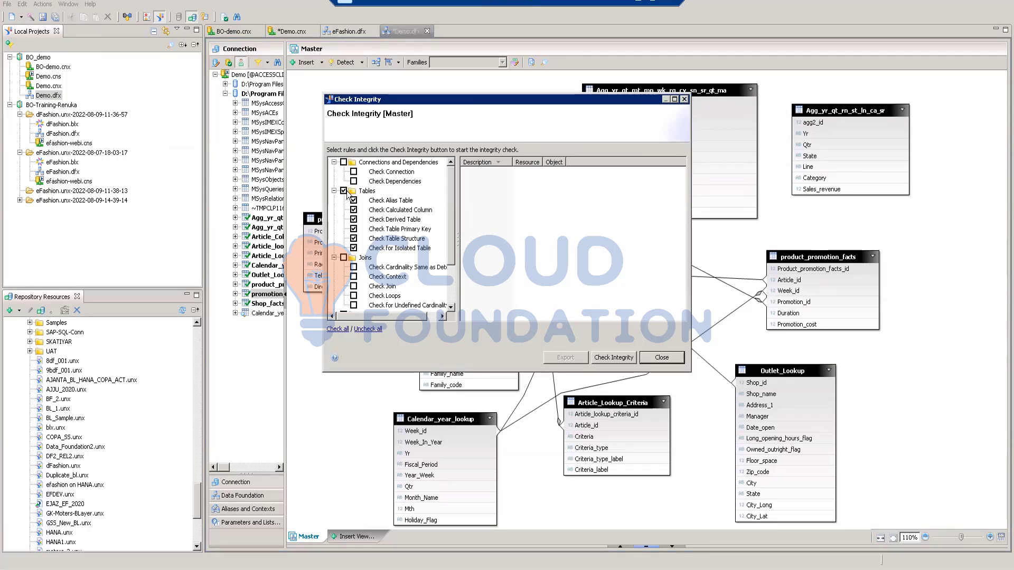
{"action": "left_click", "coordinate": [344, 258]}
{"action": "scroll", "coordinate": [408, 258], "scroll_direction": "down", "scroll_amount": 1}
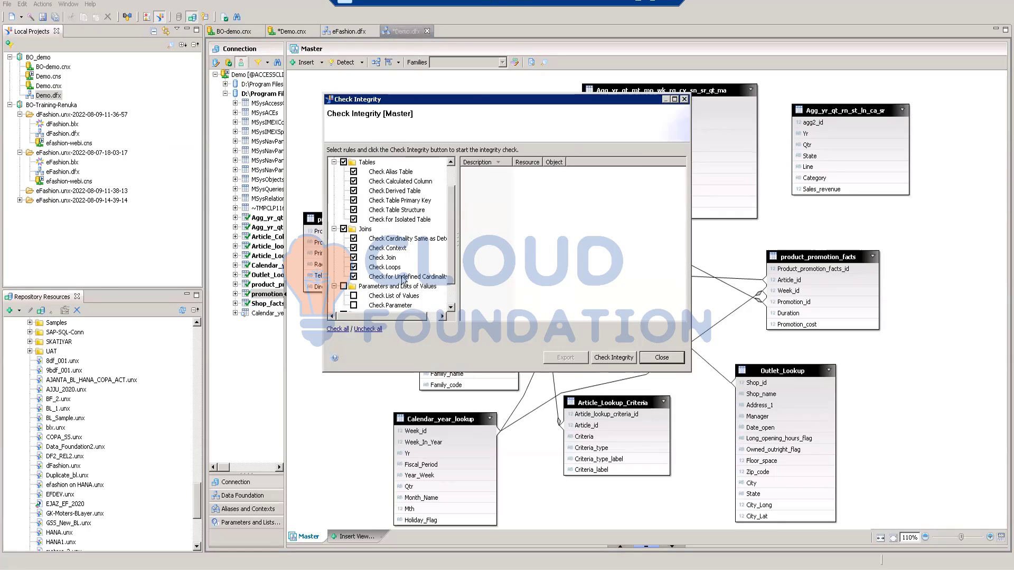
{"action": "scroll", "coordinate": [407, 262], "scroll_direction": "down", "scroll_amount": 1}
{"action": "scroll", "coordinate": [408, 264], "scroll_direction": "up", "scroll_amount": 1}
{"action": "scroll", "coordinate": [407, 263], "scroll_direction": "up", "scroll_amount": 1}
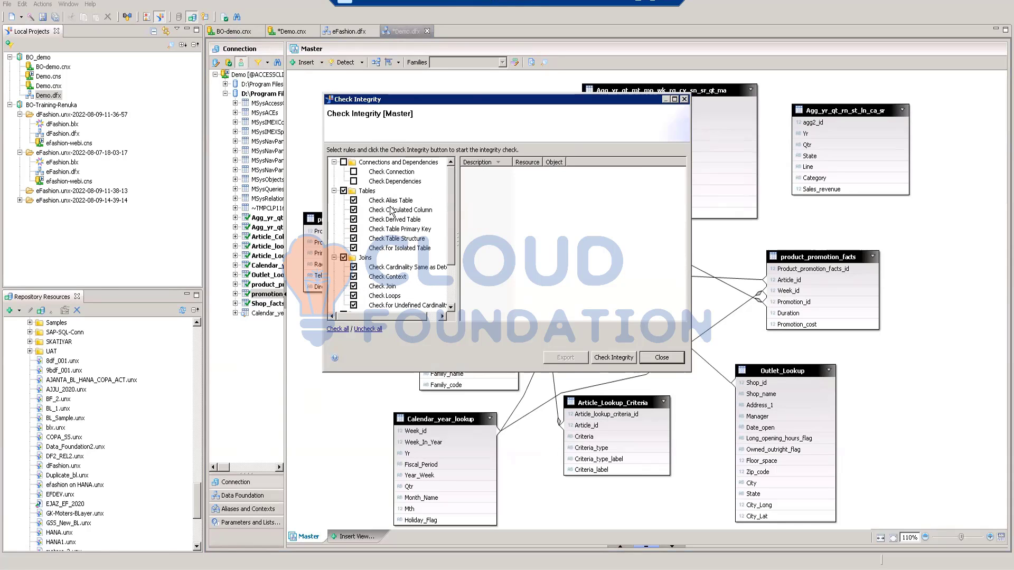
{"action": "scroll", "coordinate": [392, 216], "scroll_direction": "down", "scroll_amount": 2}
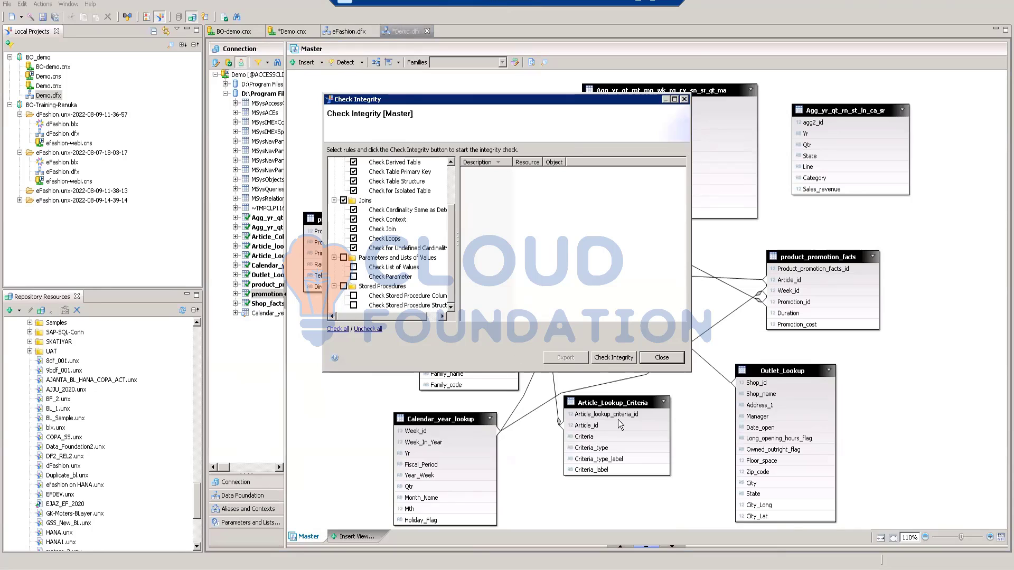
{"action": "left_click", "coordinate": [598, 356]}
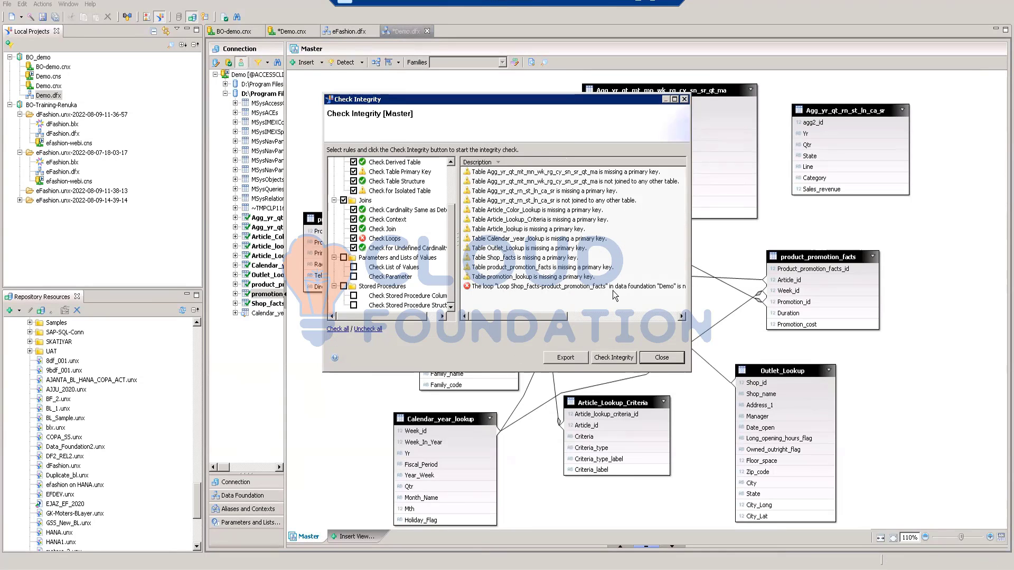
{"action": "mouse_move", "coordinate": [552, 317]}
{"action": "left_mouse_down"}
{"action": "mouse_move", "coordinate": [602, 319]}
{"action": "mouse_move", "coordinate": [532, 315]}
{"action": "left_mouse_up"}
{"action": "left_click", "coordinate": [660, 357]}
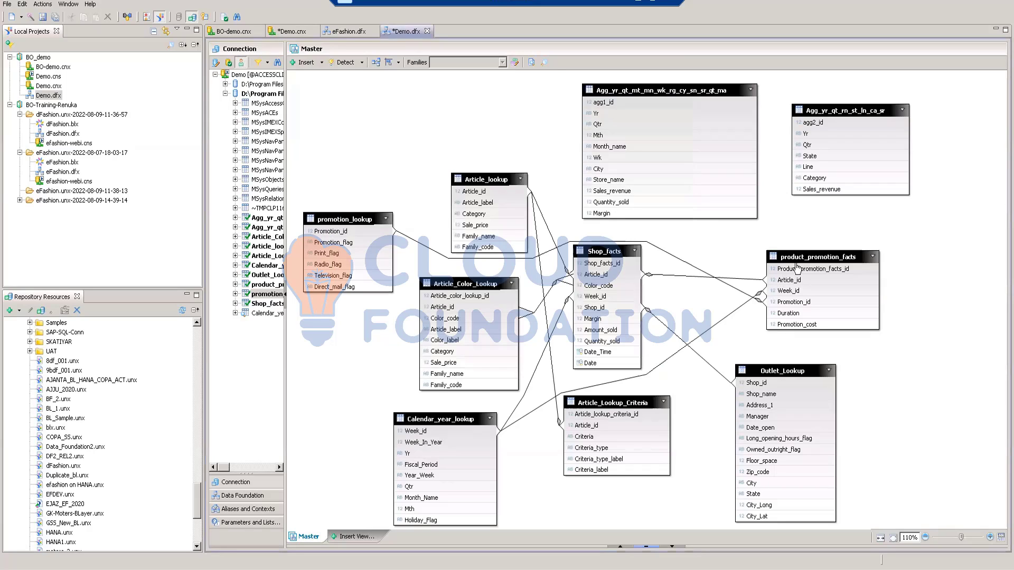
Step: Insert an alias table of product_promotion_facts named Alias_of_product_promotion_facts, without duplicating its joins
{"action": "mouse_move", "coordinate": [801, 256]}
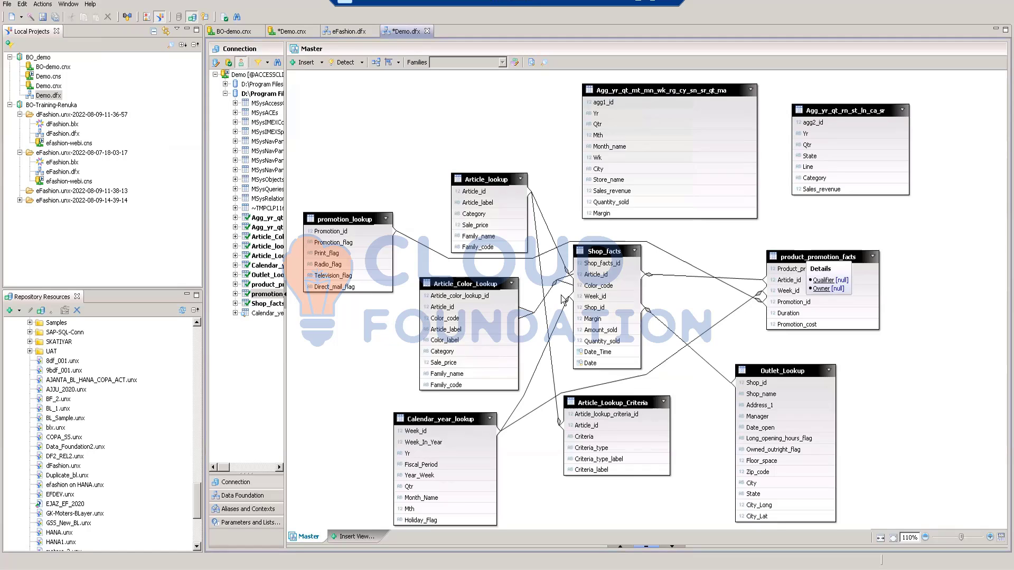
{"action": "left_click", "coordinate": [799, 256]}
{"action": "right_click", "coordinate": [798, 254]}
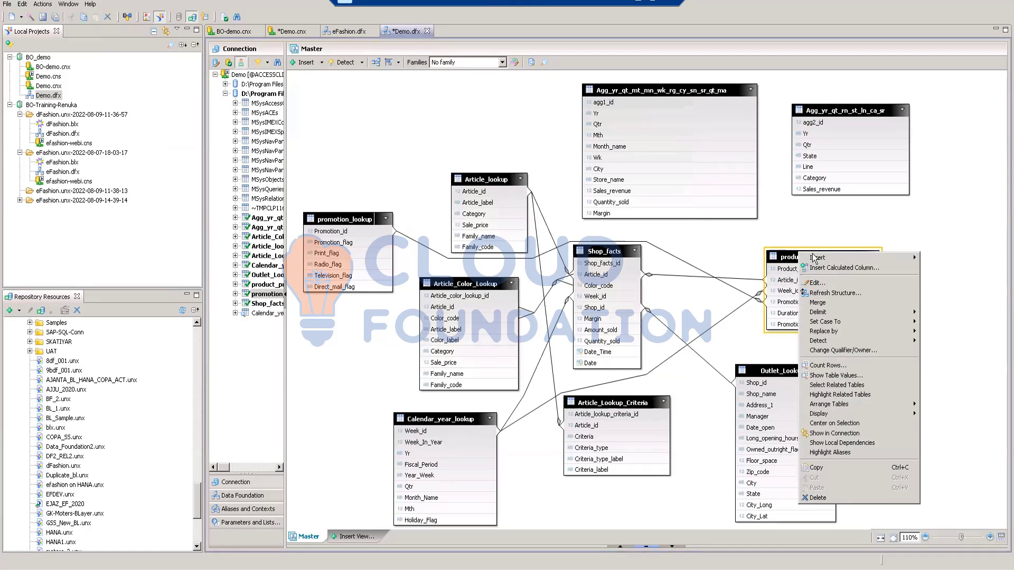
{"action": "mouse_move", "coordinate": [882, 255]}
{"action": "left_click", "coordinate": [931, 257]}
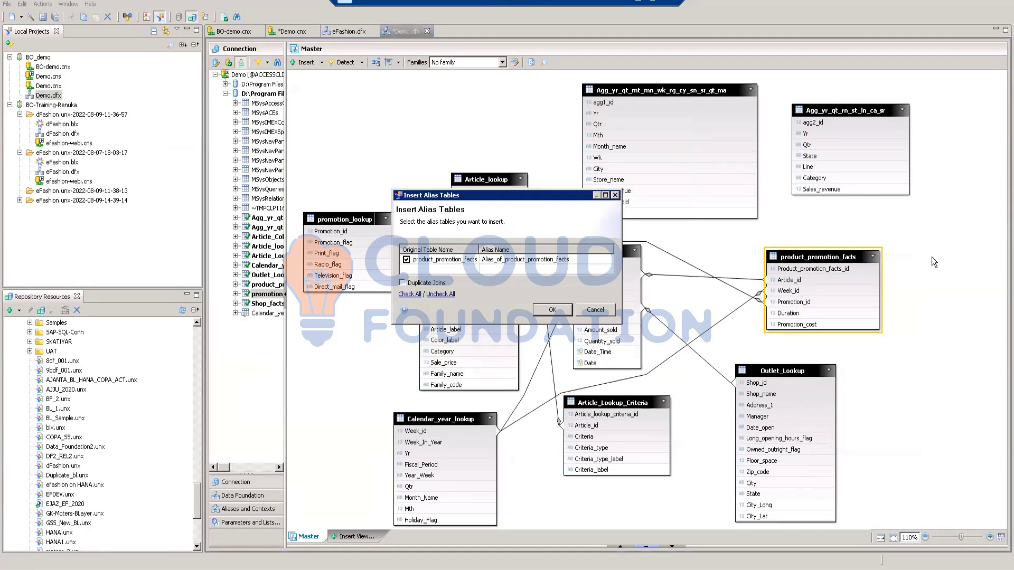
{"action": "left_click", "coordinate": [551, 310]}
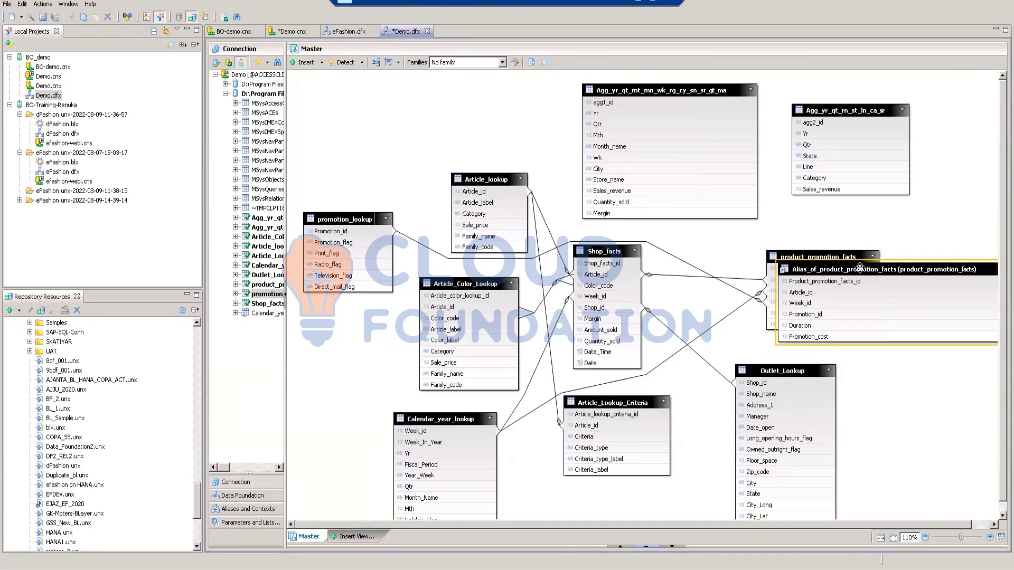
Step: Move the alias table below product_promotion_facts and shift the original table slightly up so the columns of both are readable
{"action": "left_click_drag", "start_coordinate": [859, 268], "coordinate": [878, 295]}
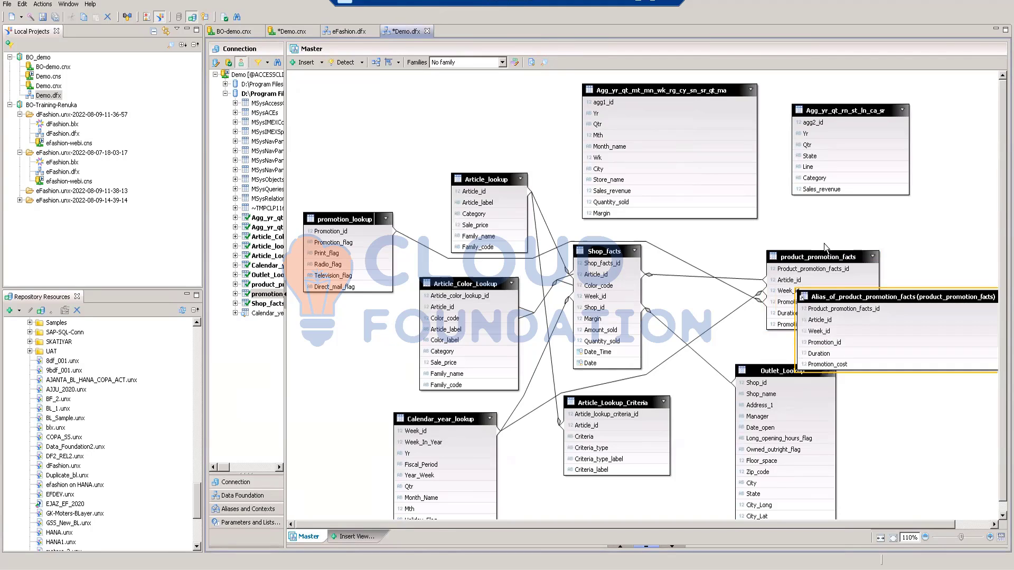
{"action": "left_click_drag", "start_coordinate": [800, 256], "coordinate": [794, 245]}
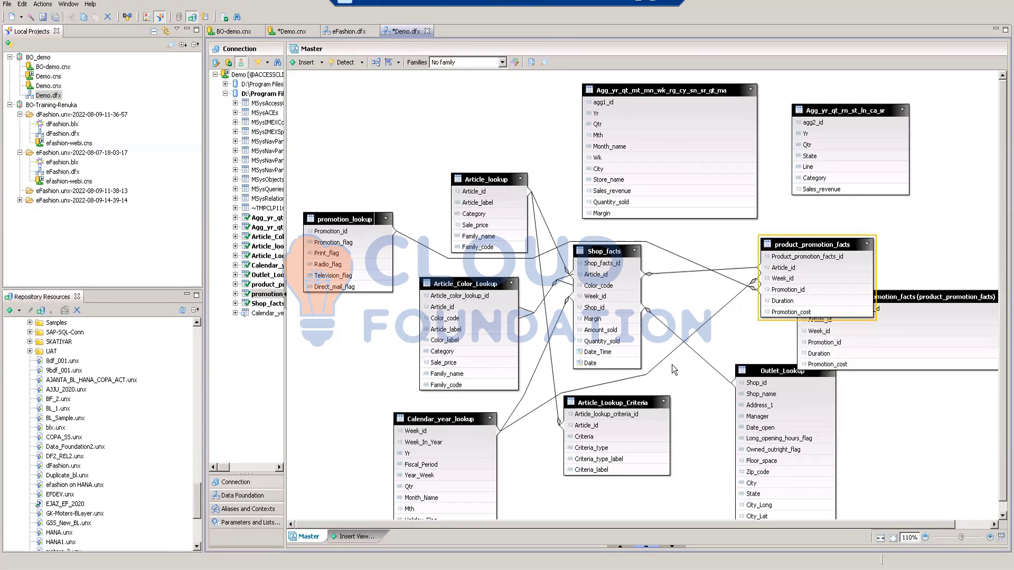
{"action": "mouse_move", "coordinate": [504, 432]}
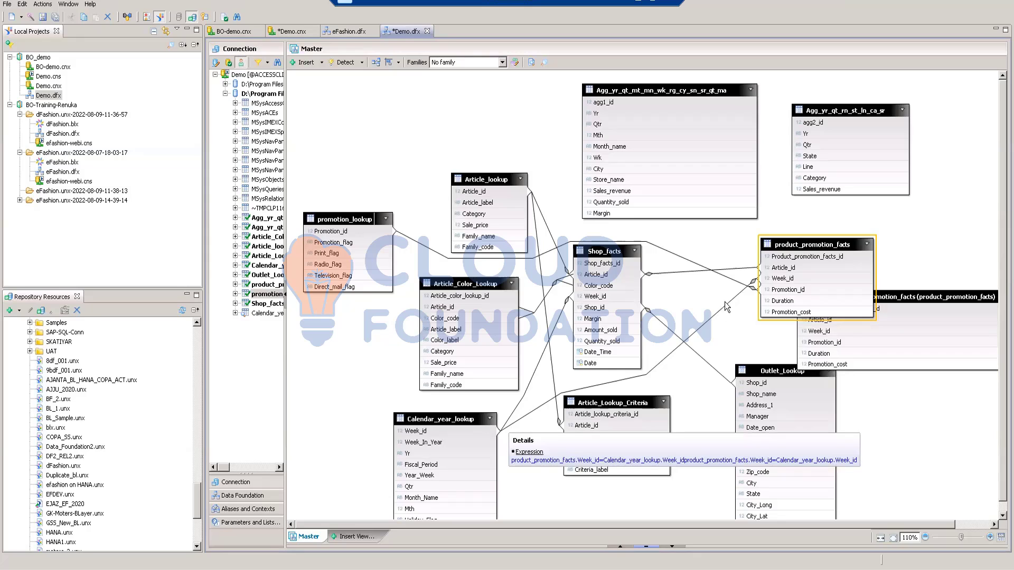
{"action": "left_click_drag", "start_coordinate": [923, 296], "coordinate": [926, 322]}
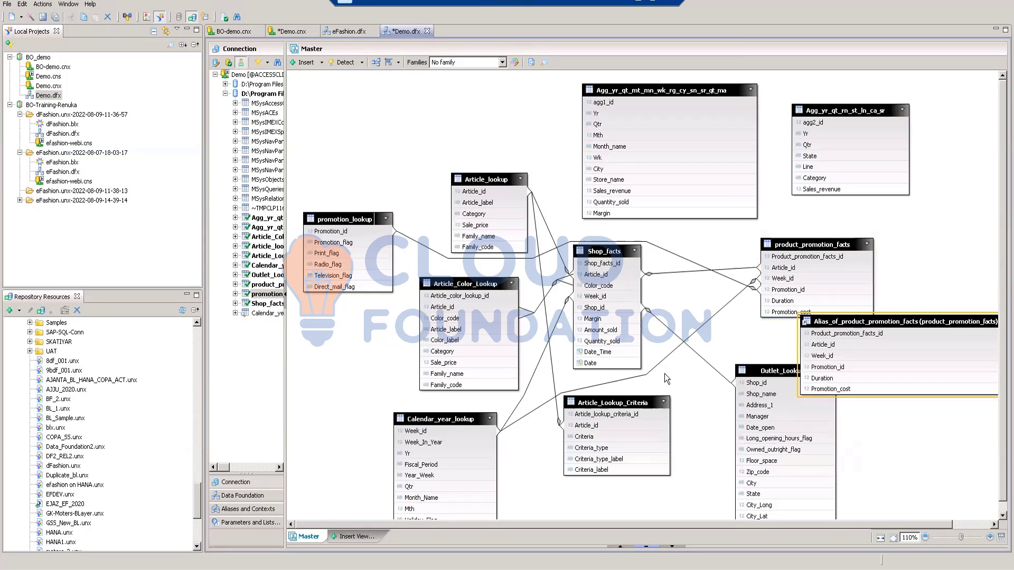
Step: Join Calendar_year_lookup to Alias_of_product_promotion_facts on Week_id and delete the Week_id join between Calendar_year_lookup and the original product_promotion_facts
{"action": "left_click_drag", "start_coordinate": [478, 431], "coordinate": [796, 354]}
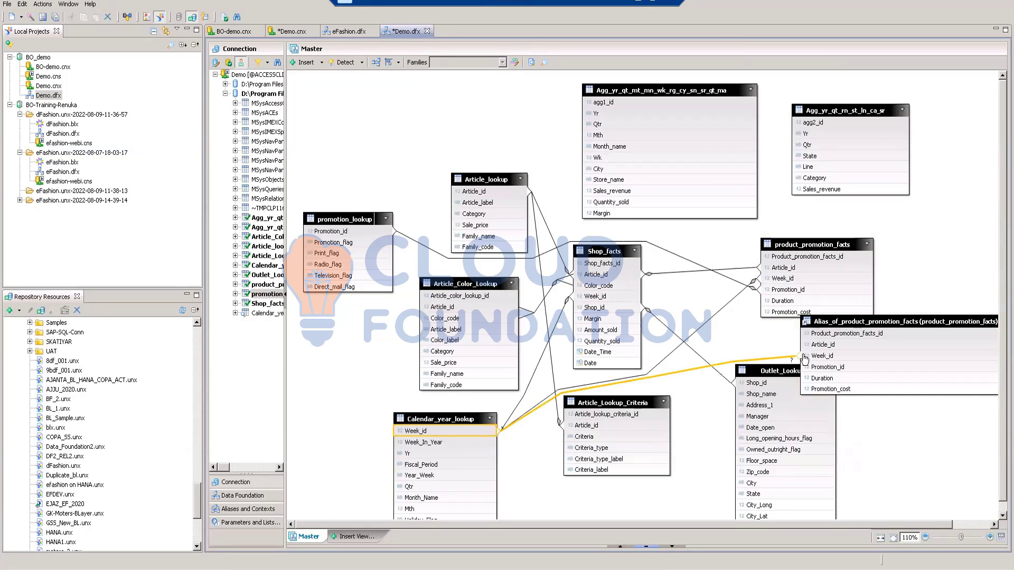
{"action": "left_click", "coordinate": [722, 312]}
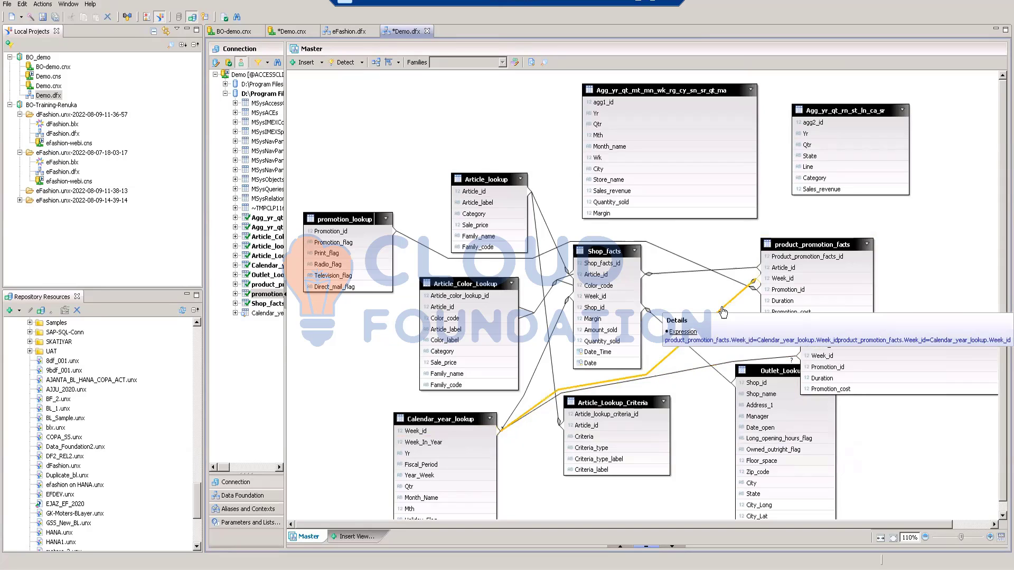
{"action": "key", "text": "Delete"}
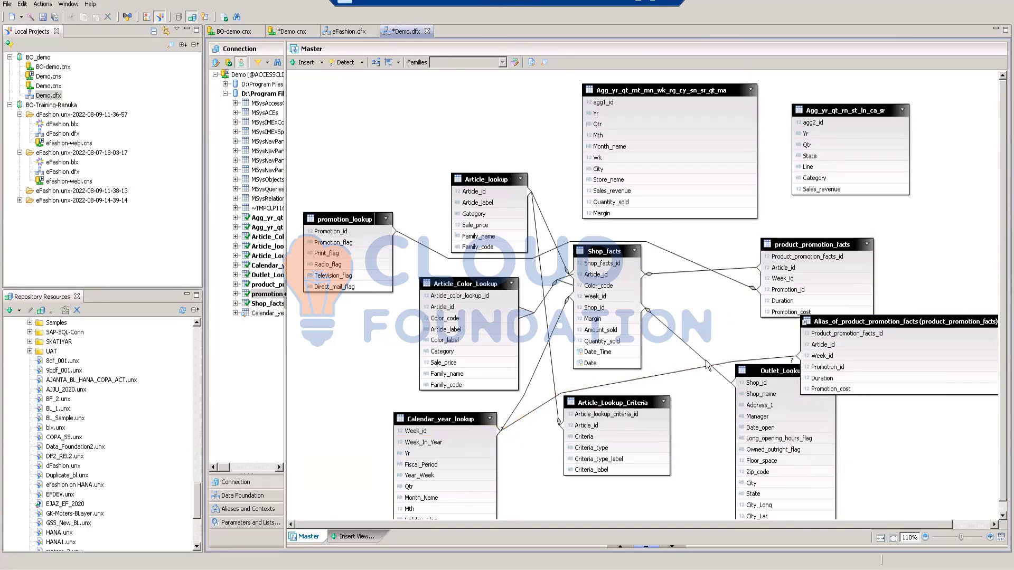
Step: Detect the cardinality of the Week_id join between Calendar_year_lookup and Alias_of_product_promotion_facts and accept the join definition
{"action": "double_click", "coordinate": [730, 364]}
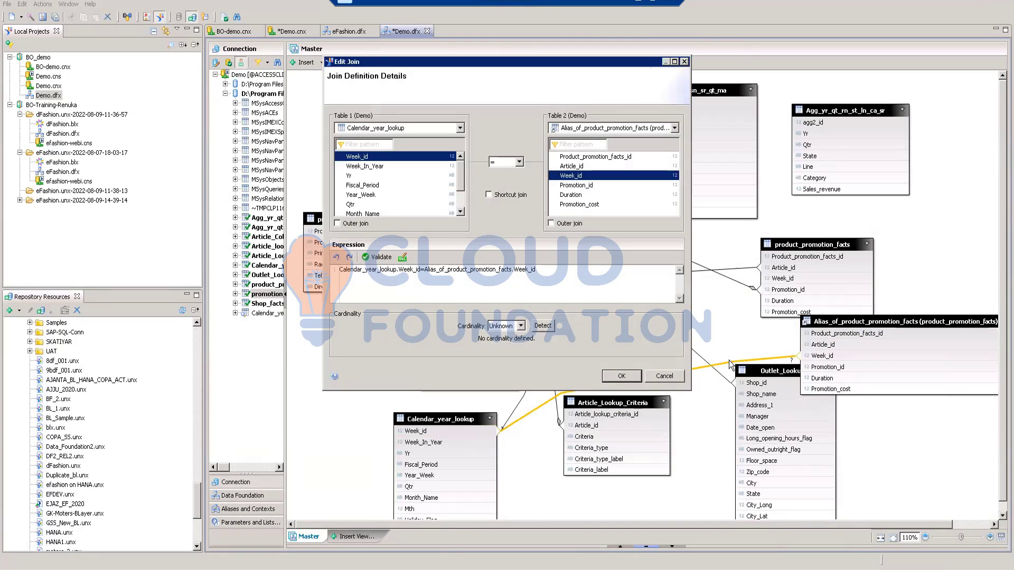
{"action": "left_click", "coordinate": [542, 324]}
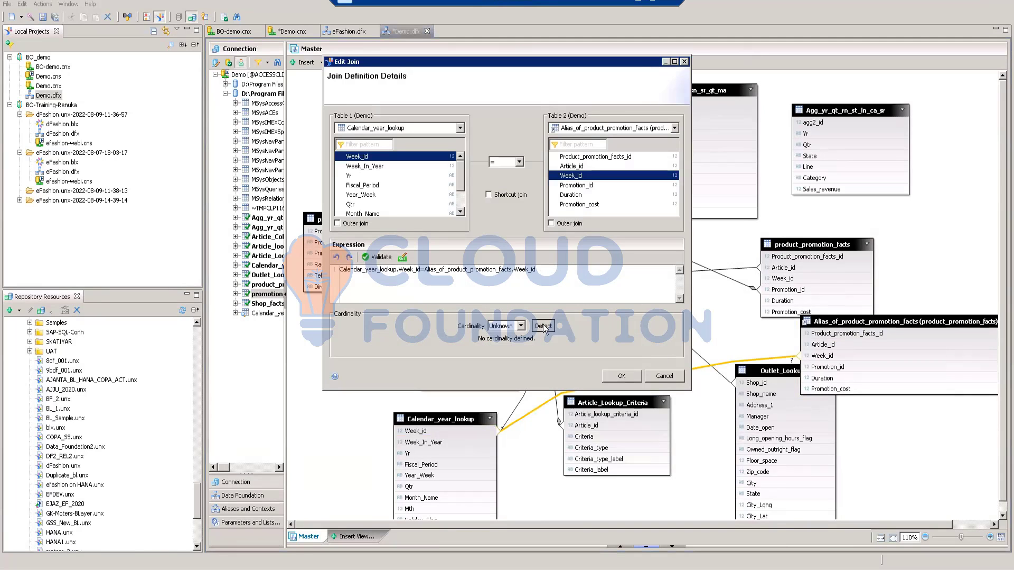
{"action": "left_click", "coordinate": [611, 372]}
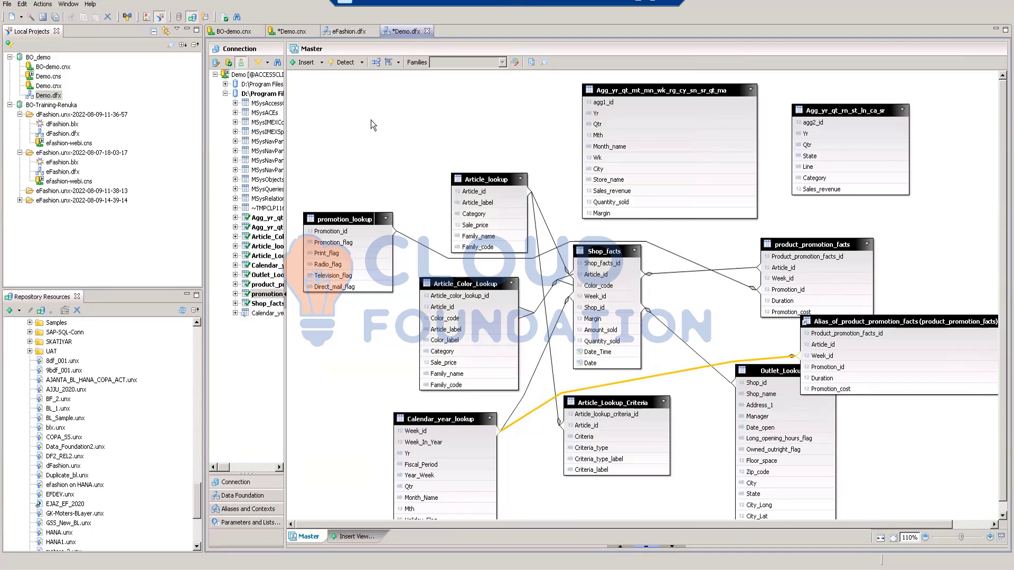
Step: Run an integrity check with all Joins rules on the Calendar_year_lookup to Alias_of_product_promotion_facts join and close the check
{"action": "left_click", "coordinate": [223, 17]}
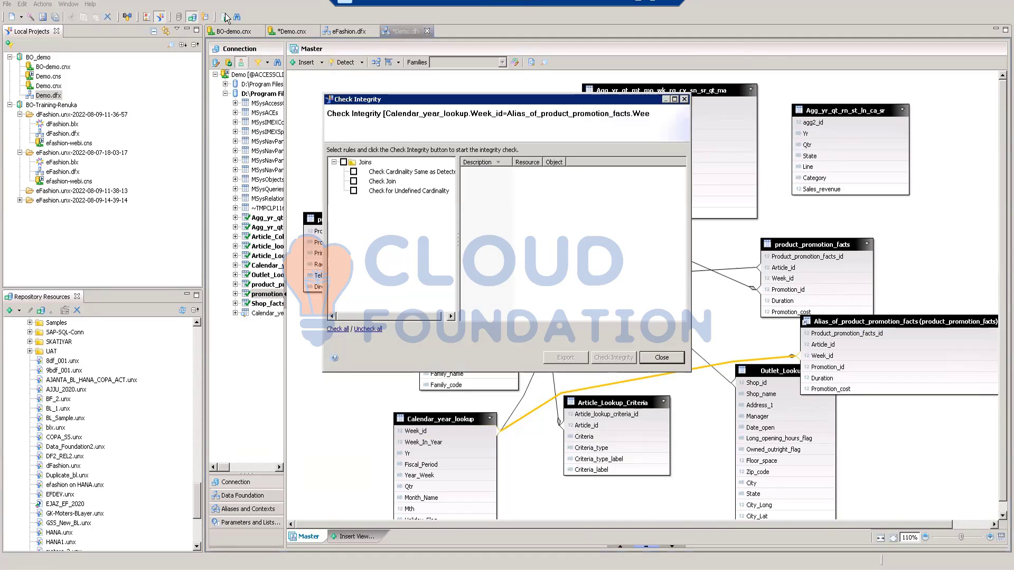
{"action": "left_click", "coordinate": [343, 162]}
{"action": "left_click", "coordinate": [608, 357]}
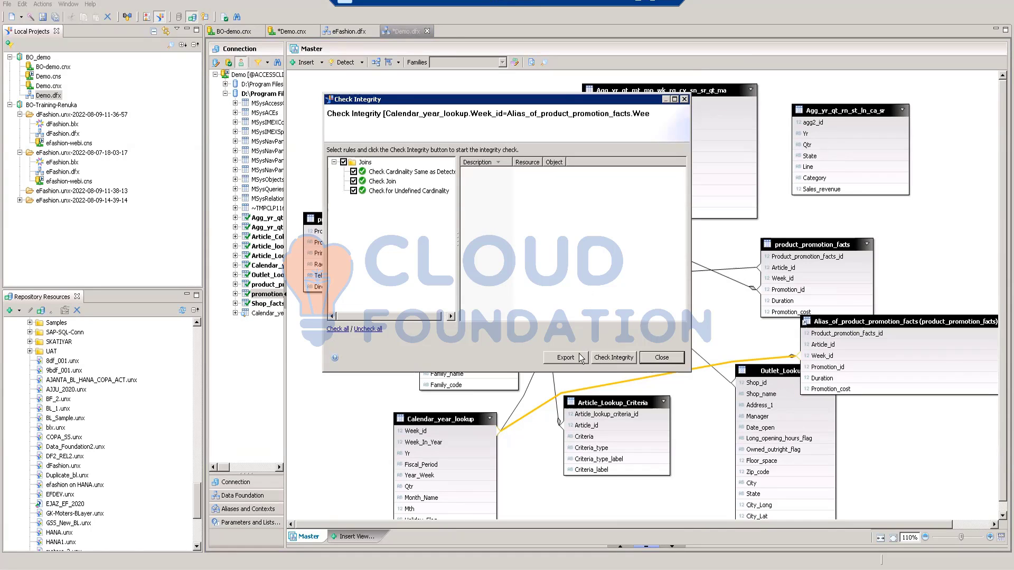
{"action": "left_click", "coordinate": [652, 358]}
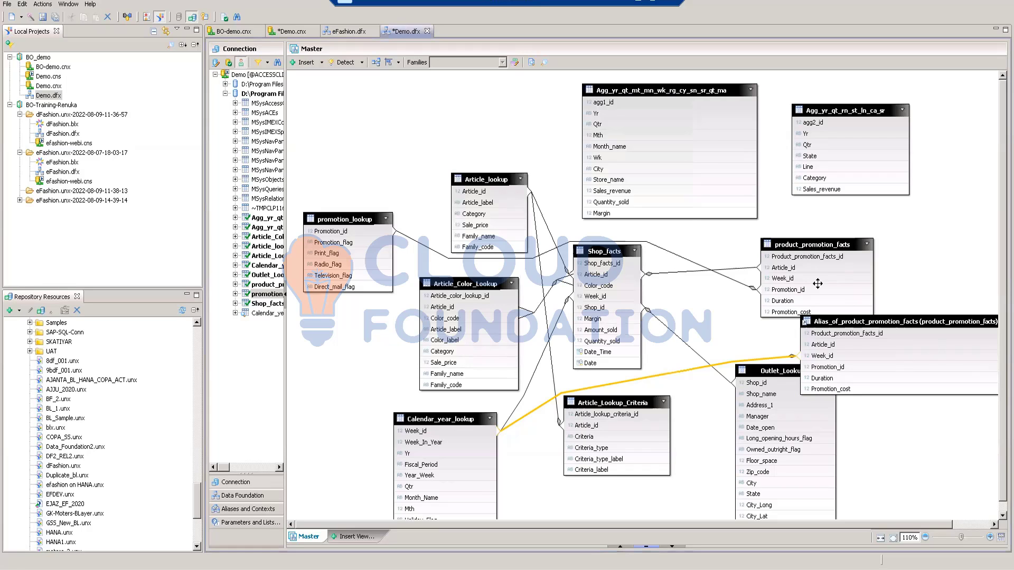
{"action": "right_click", "coordinate": [806, 241]}
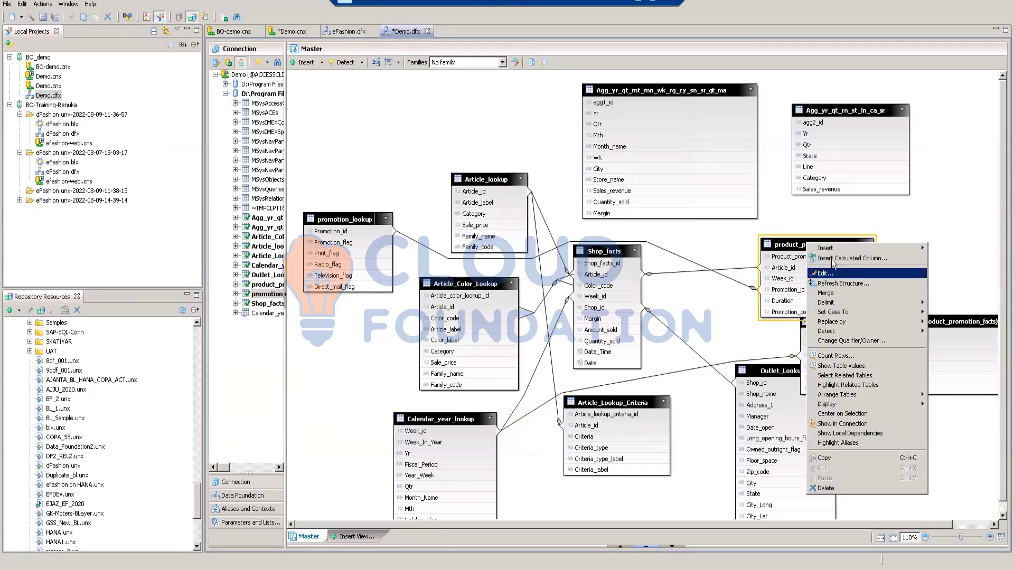
{"action": "left_click", "coordinate": [956, 195]}
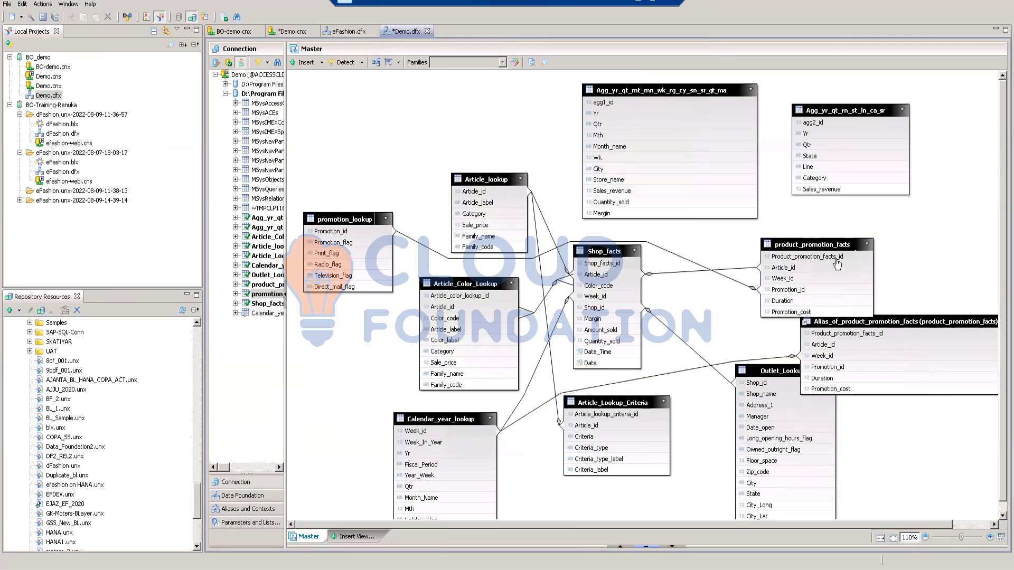
Step: Show the data foundation outline of joins and tables beside the Master view and hide the empty properties area
{"action": "mouse_move", "coordinate": [828, 243]}
{"action": "left_click", "coordinate": [244, 524]}
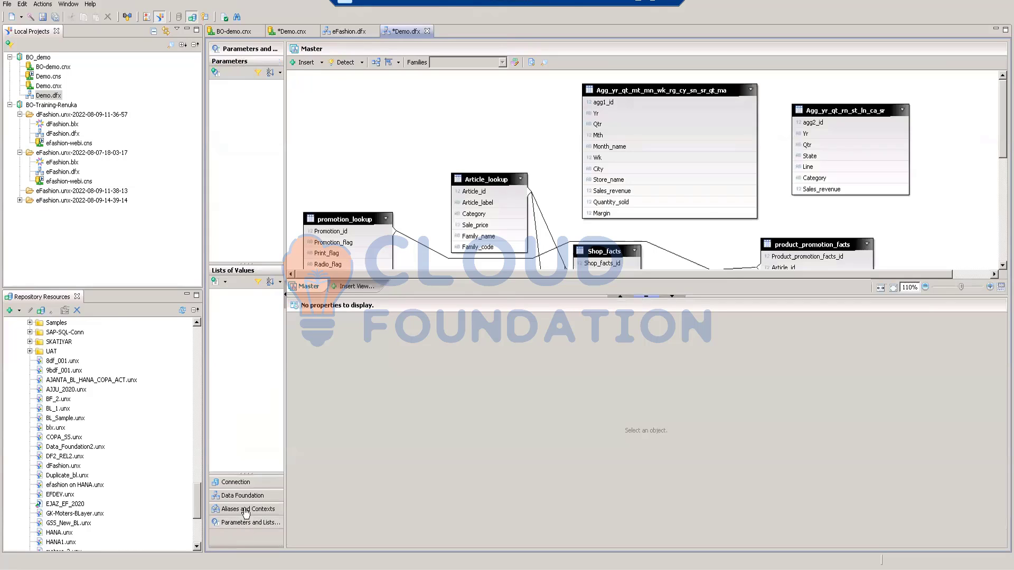
{"action": "left_click", "coordinate": [245, 508]}
{"action": "left_click", "coordinate": [244, 496]}
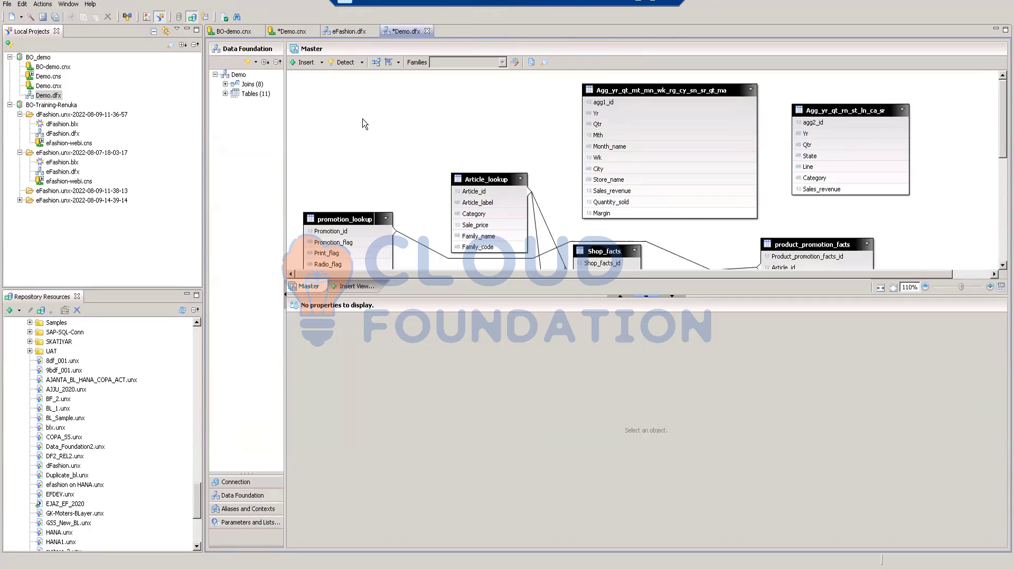
{"action": "left_click", "coordinate": [673, 297]}
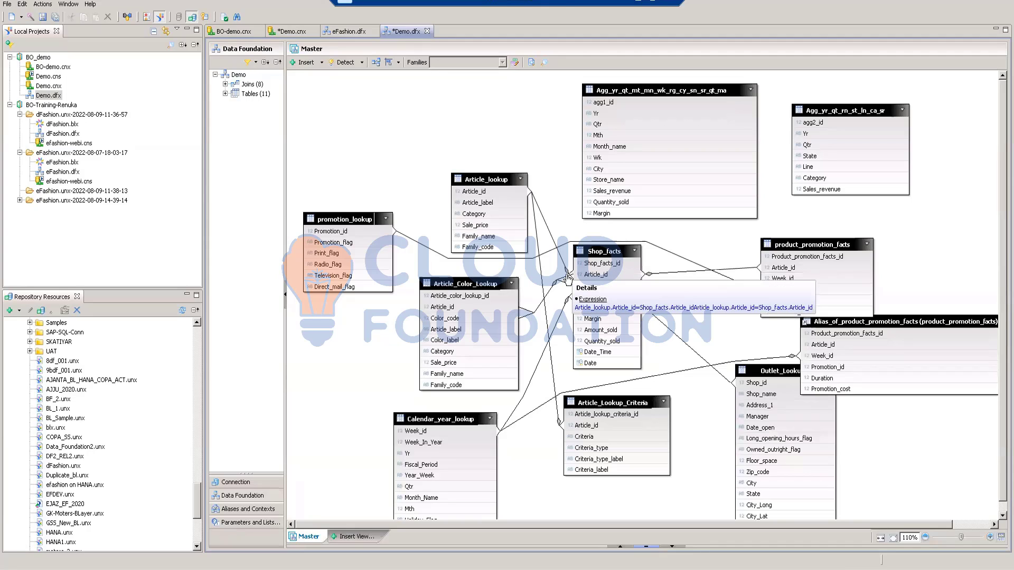
Step: Examine the unjoined aggregate tables Agg_yr_qt_mt_mn_wk_rg_cy_sn_sr_qt_ma and Agg_yr_qt_rn_st_ln_ca_sr in the Master view
{"action": "left_click", "coordinate": [651, 90]}
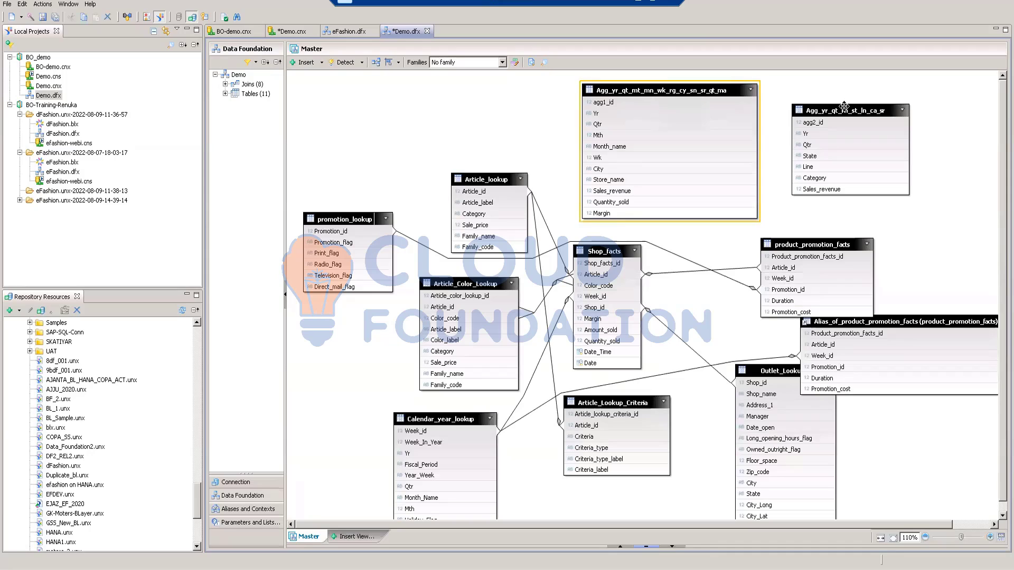
{"action": "left_click", "coordinate": [844, 110]}
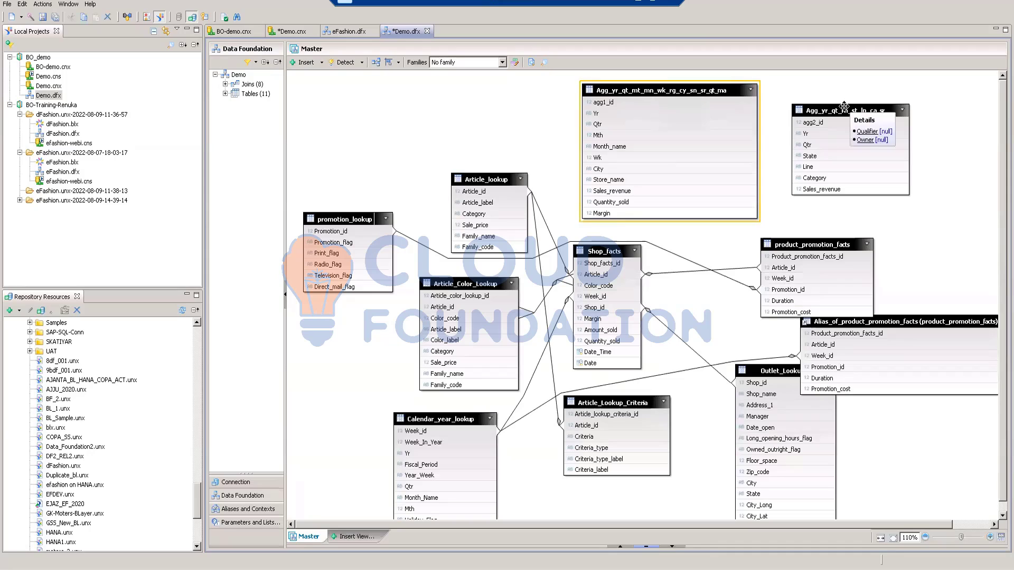
{"action": "left_click", "coordinate": [971, 122]}
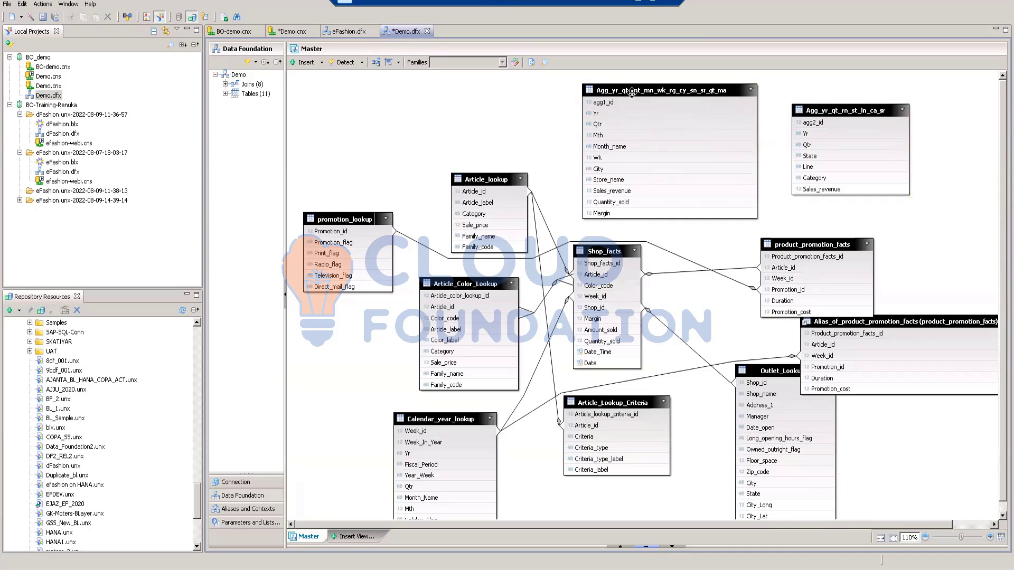
{"action": "mouse_move", "coordinate": [633, 90]}
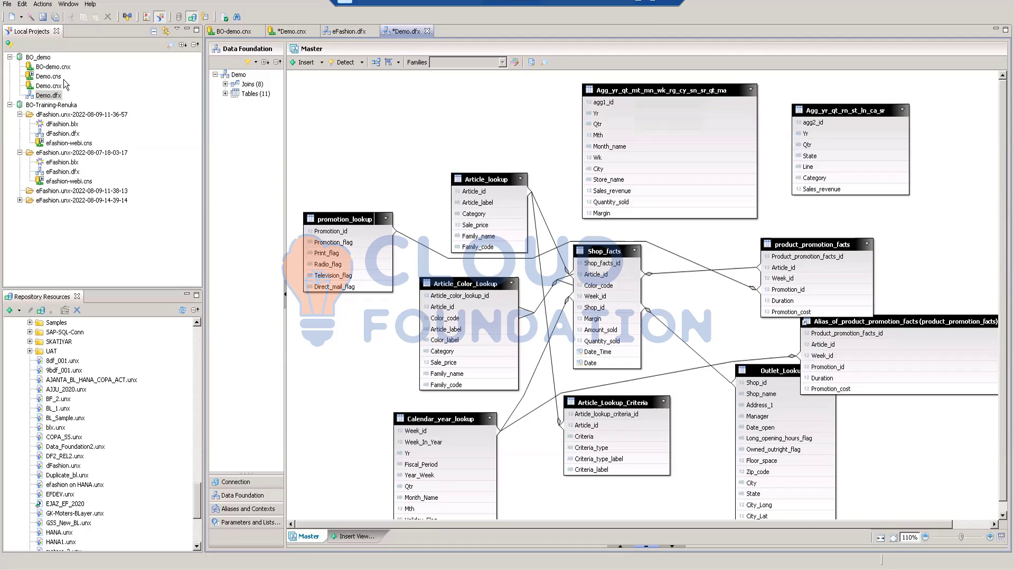
Step: Open the eFashion.blx business layer and bring up the Sales revenue measure's SELECT expression in the SQL Expression Editor
{"action": "left_click", "coordinate": [72, 164]}
{"action": "double_click", "coordinate": [71, 164]}
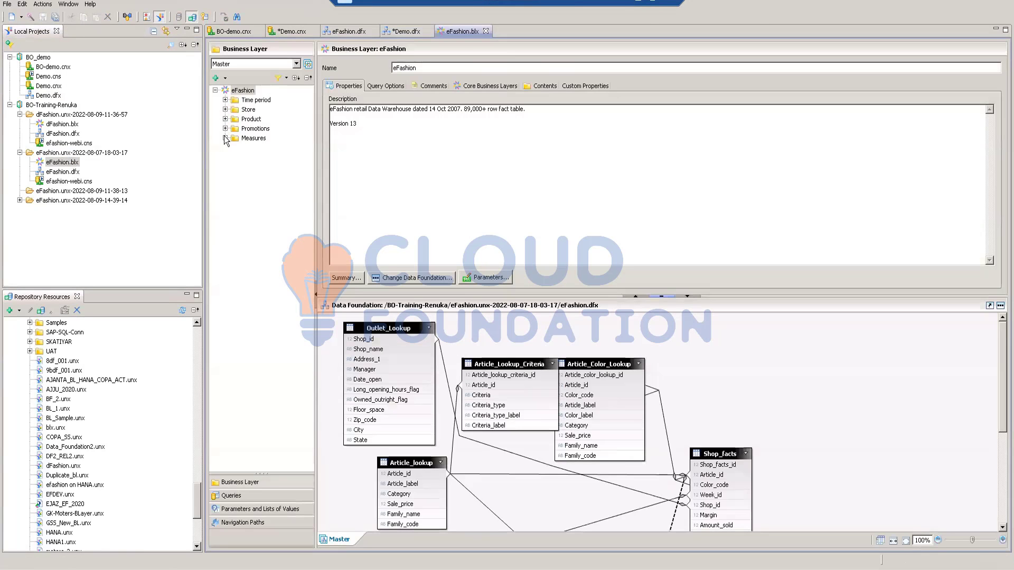
{"action": "left_click", "coordinate": [225, 138]}
{"action": "left_click", "coordinate": [250, 148]}
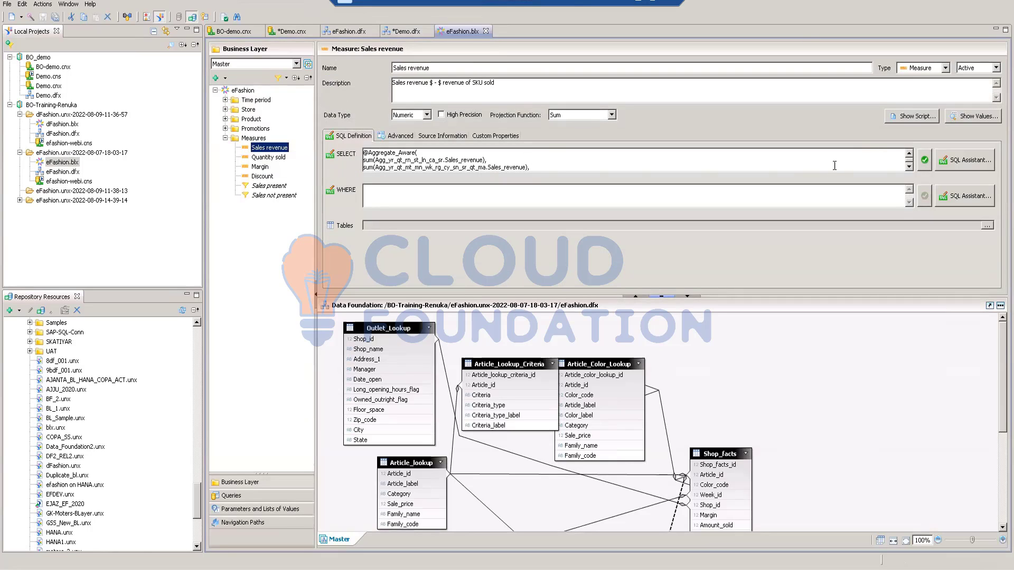
{"action": "left_click", "coordinate": [967, 160]}
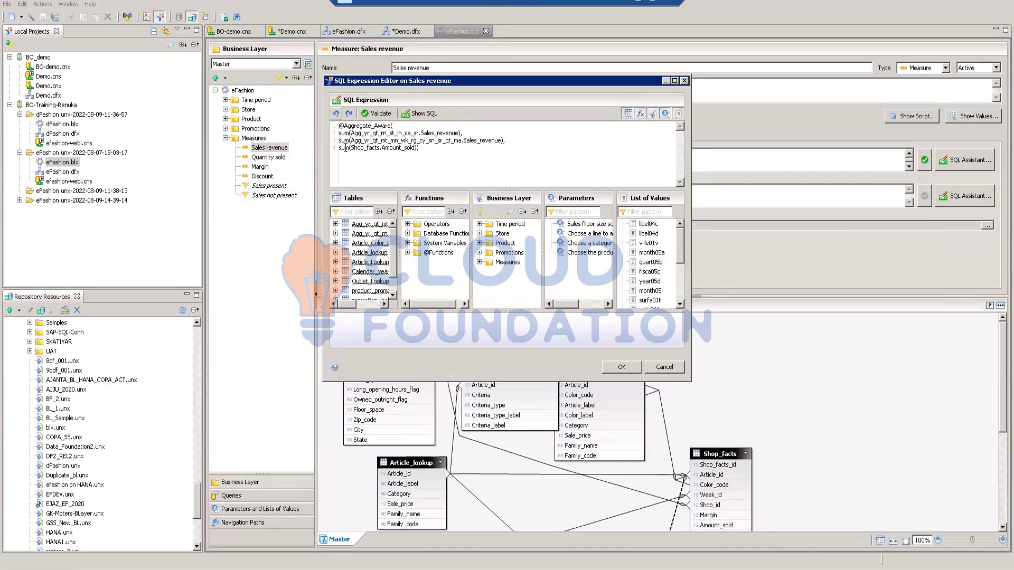
{"action": "left_click_drag", "start_coordinate": [415, 150], "coordinate": [353, 142]}
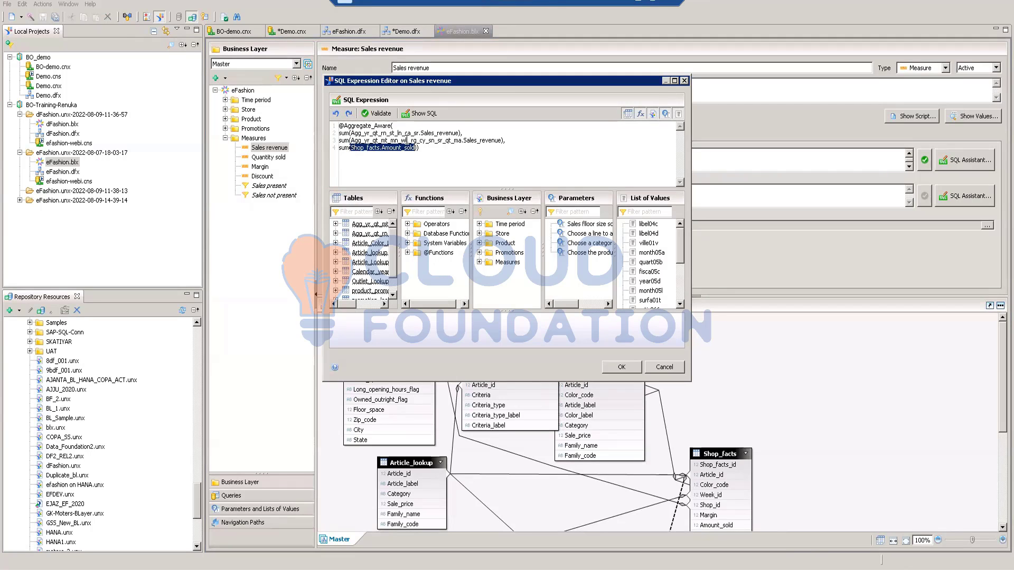
{"action": "left_click", "coordinate": [461, 130]}
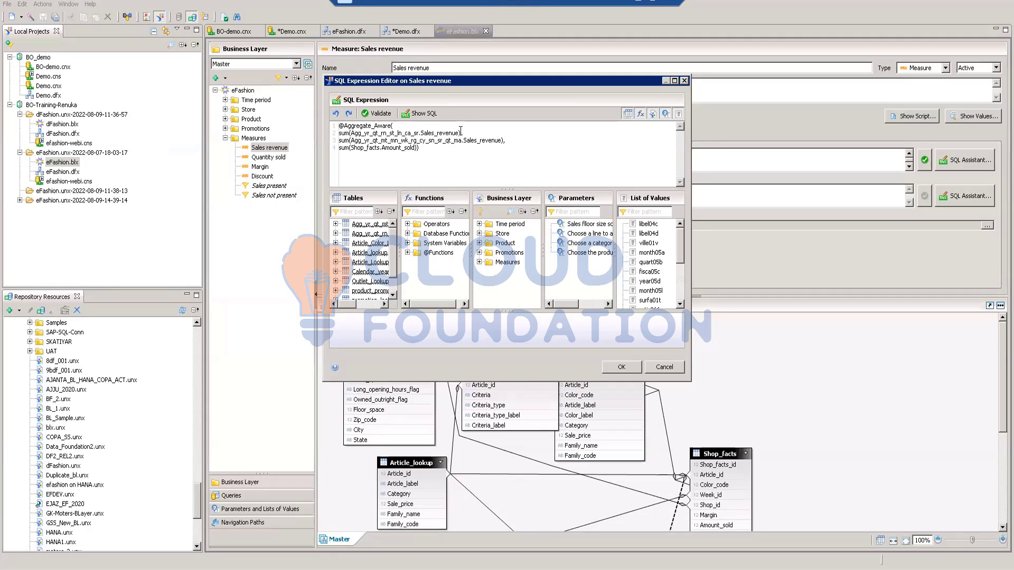
{"action": "left_click_drag", "start_coordinate": [461, 132], "coordinate": [338, 133]}
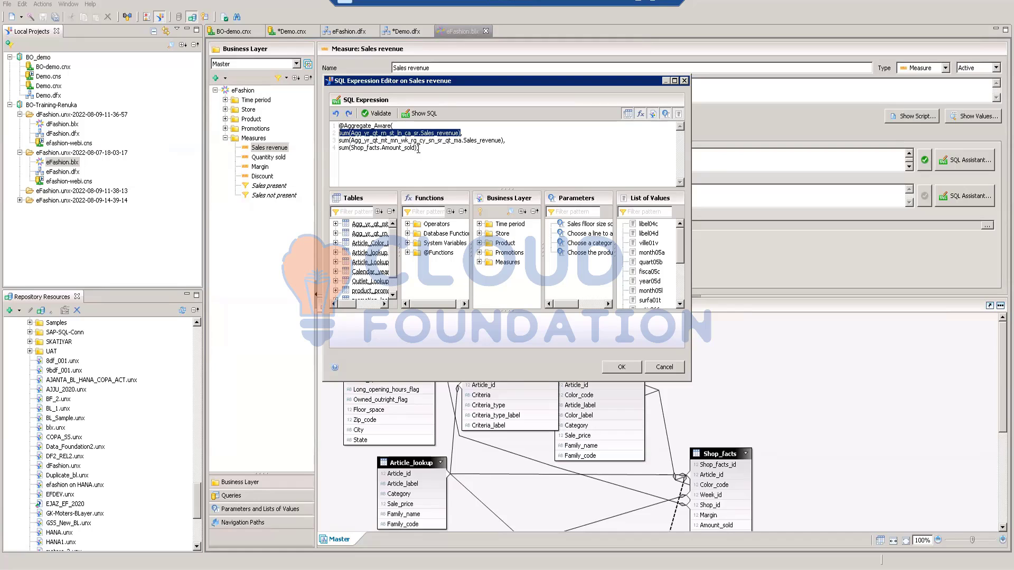
{"action": "left_click", "coordinate": [482, 136]}
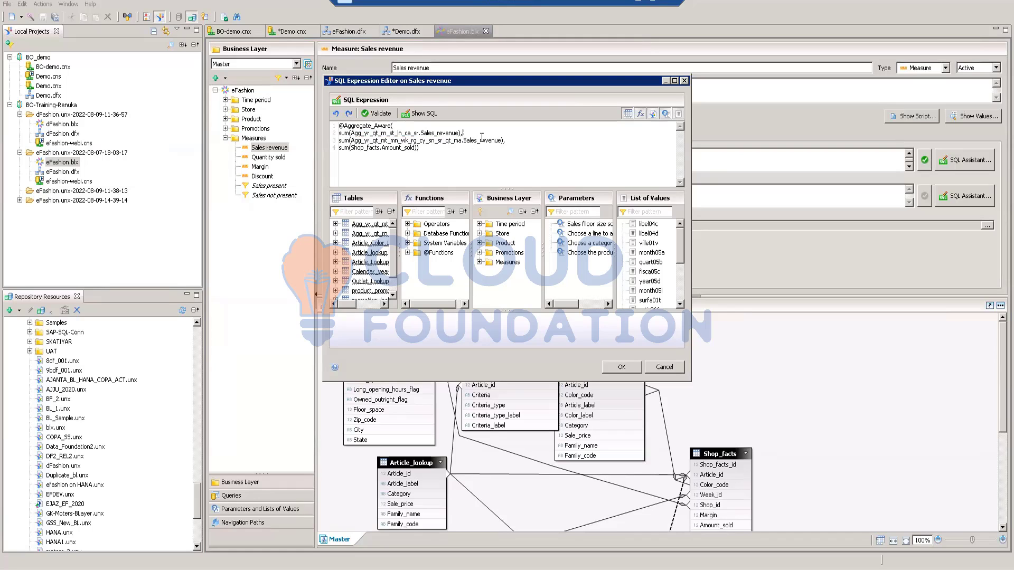
{"action": "left_click", "coordinate": [434, 149]}
{"action": "left_click_drag", "start_coordinate": [465, 133], "coordinate": [338, 126]}
{"action": "left_click_drag", "start_coordinate": [509, 142], "coordinate": [338, 141]}
{"action": "left_click_drag", "start_coordinate": [423, 148], "coordinate": [339, 150]}
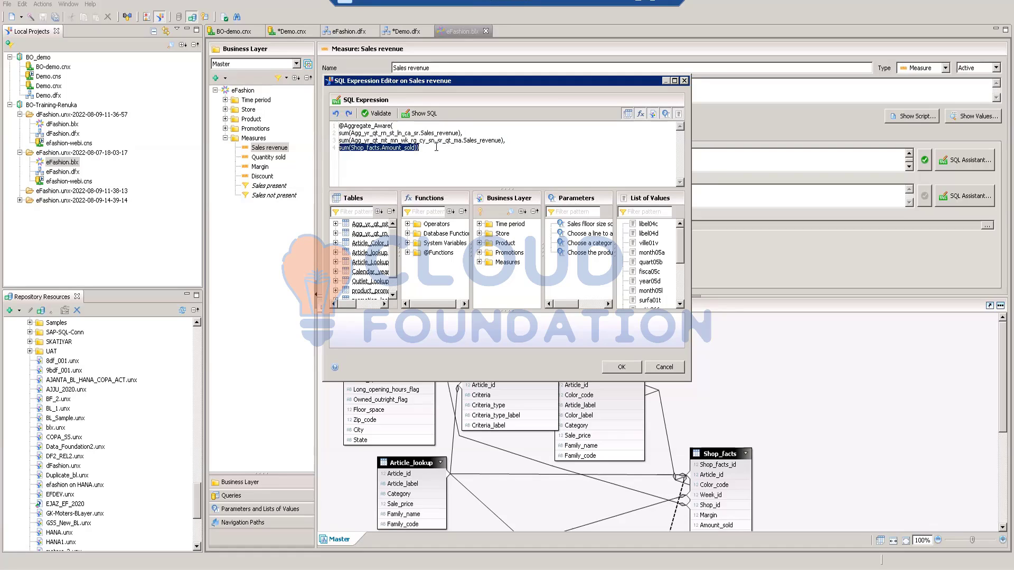
{"action": "left_click", "coordinate": [426, 151]}
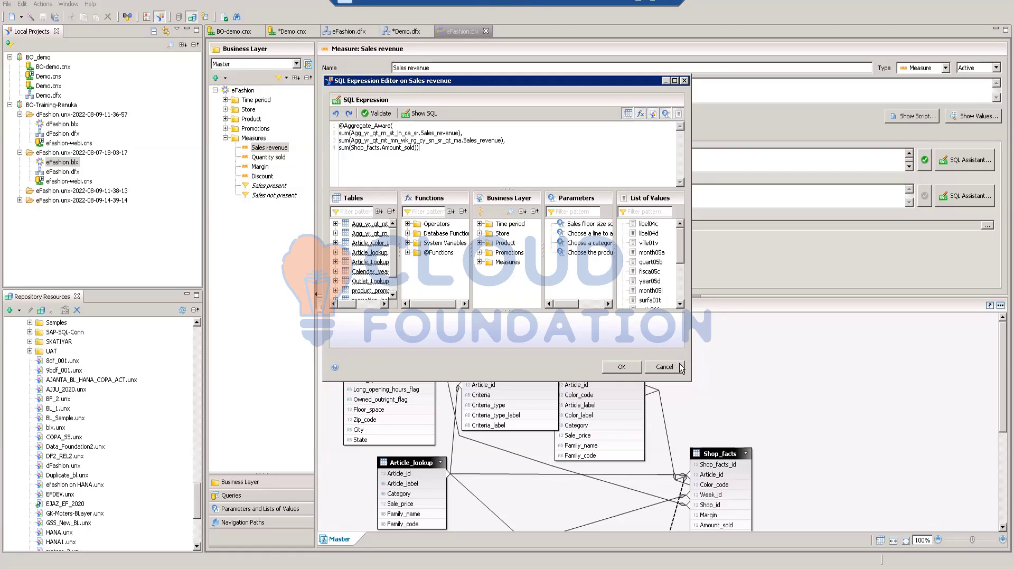
{"action": "left_click", "coordinate": [664, 367]}
{"action": "left_click", "coordinate": [269, 157]}
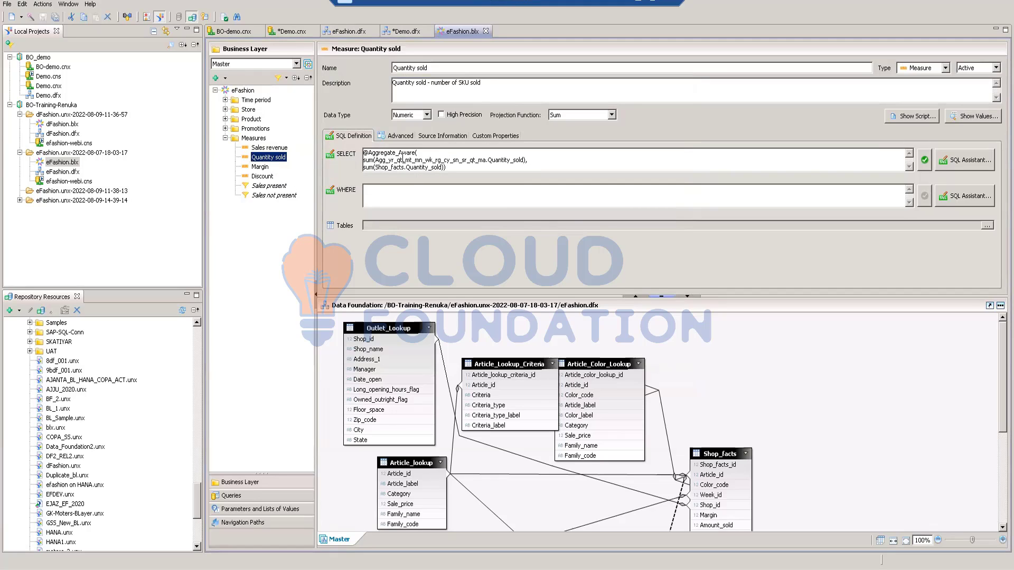
{"action": "left_click", "coordinate": [964, 160]}
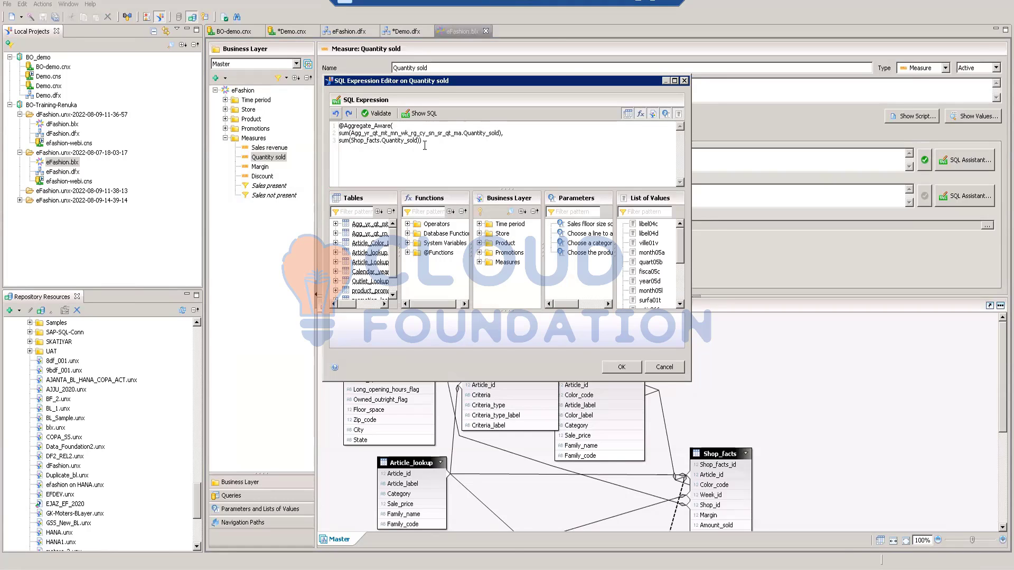
{"action": "left_click", "coordinate": [664, 366]}
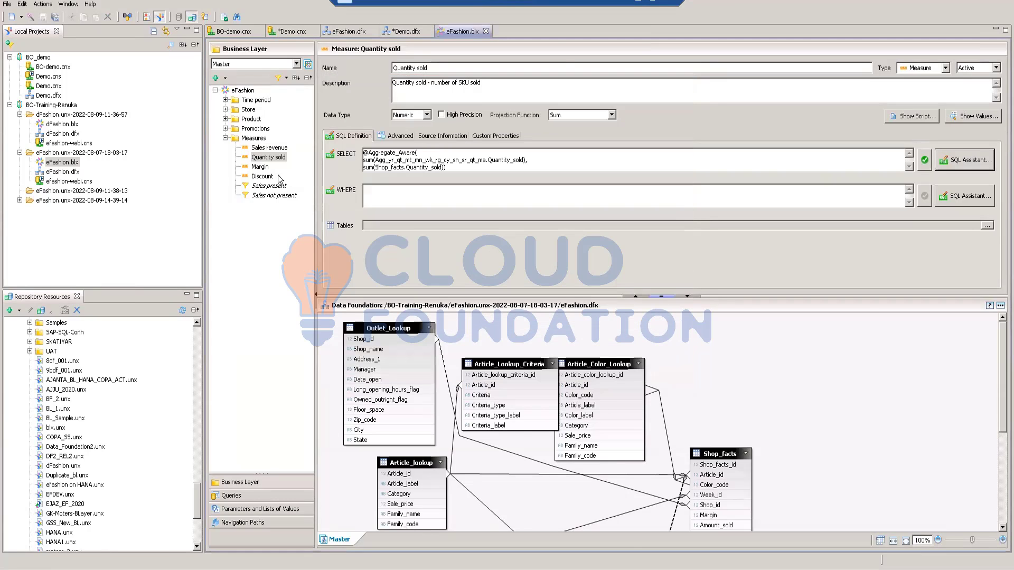
{"action": "left_click", "coordinate": [226, 138]}
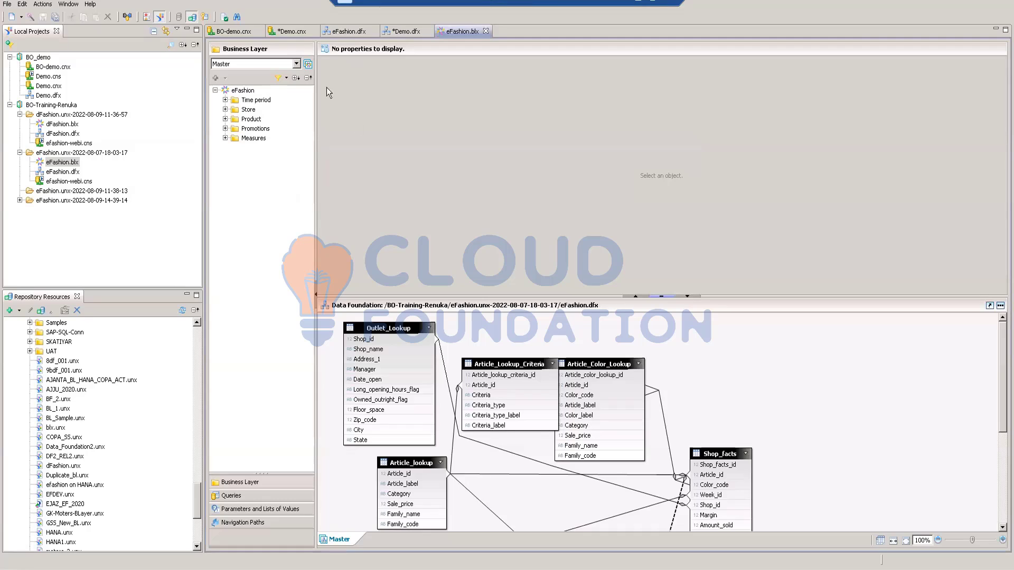